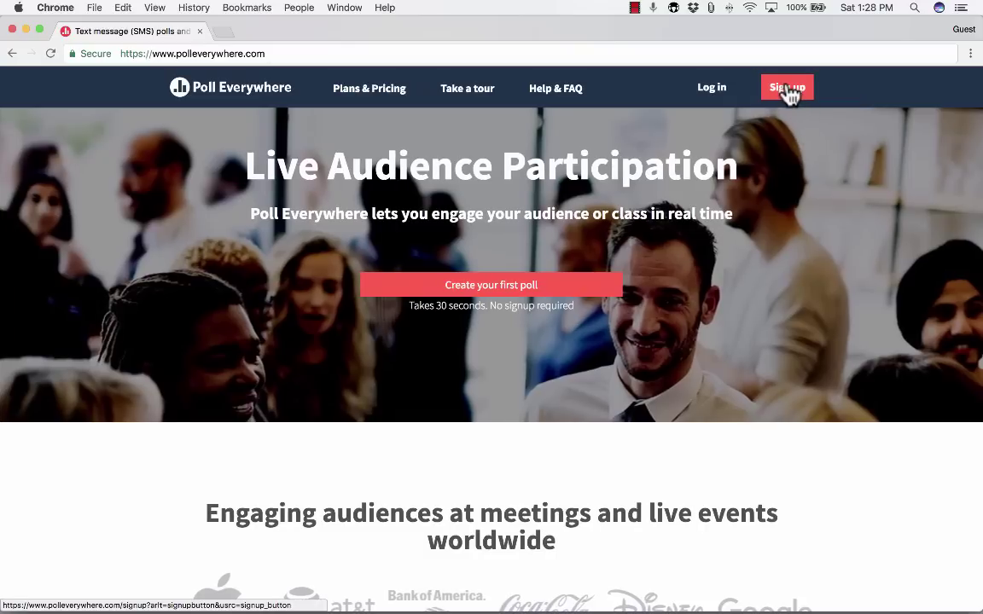
- Start signing up with presenting as the primary use, and open the overview of all plans
click(796, 98)
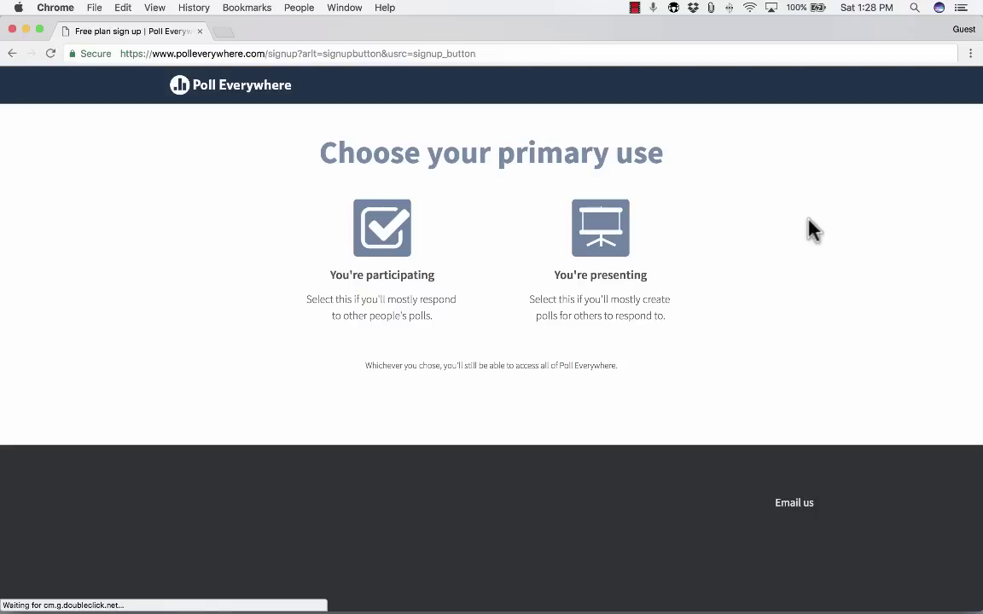
click(619, 228)
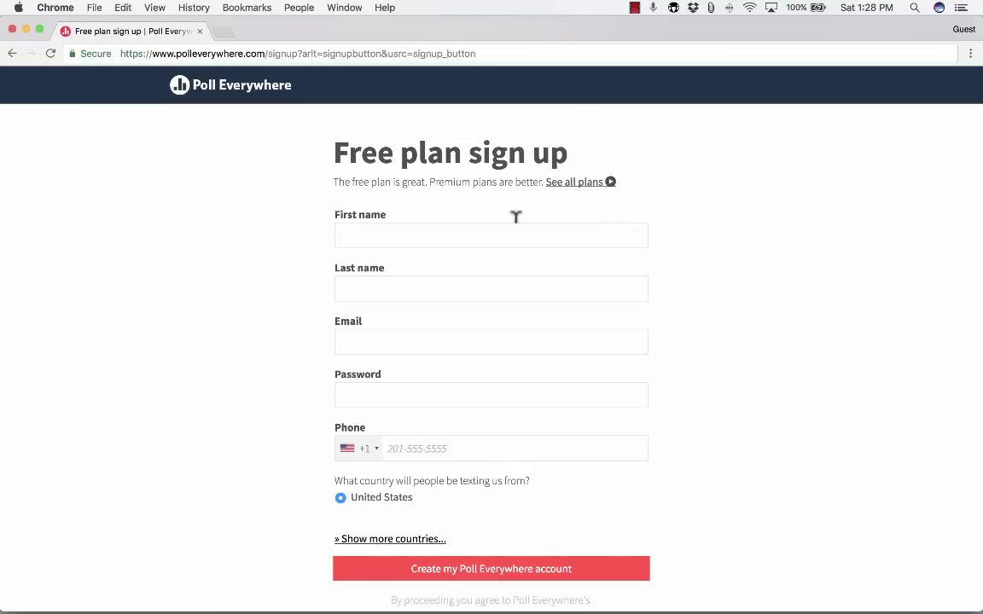
click(571, 187)
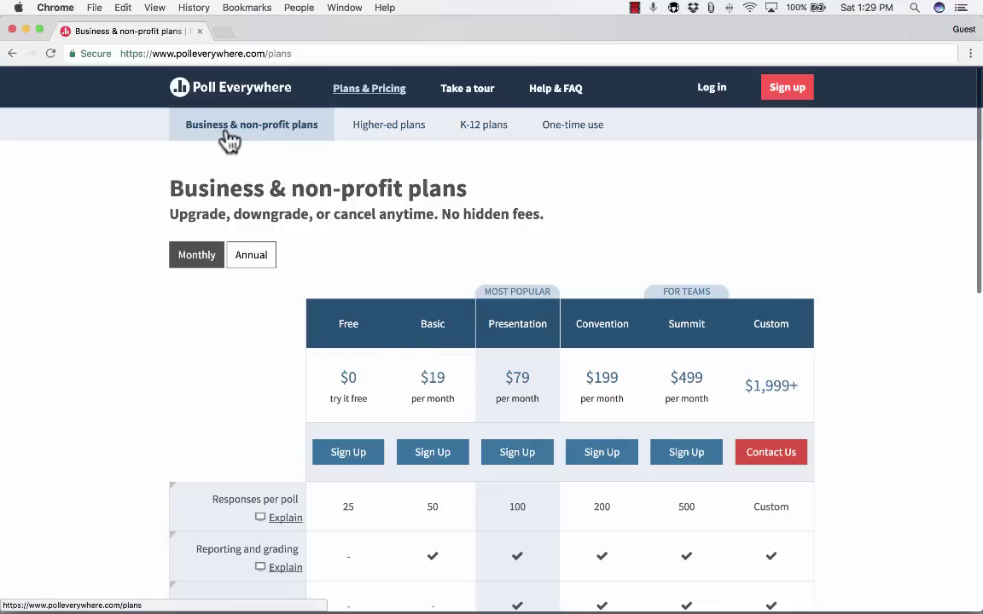
- Examine the prices, responses per poll and features of the Business & non-profit plans
scroll(398, 344, down, 5)
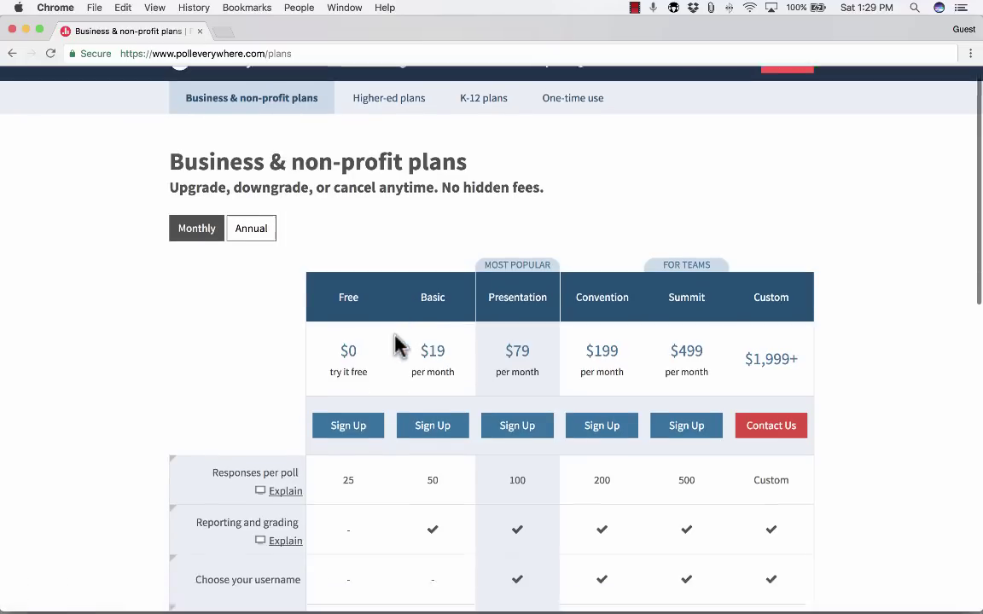
scroll(397, 344, up, 3)
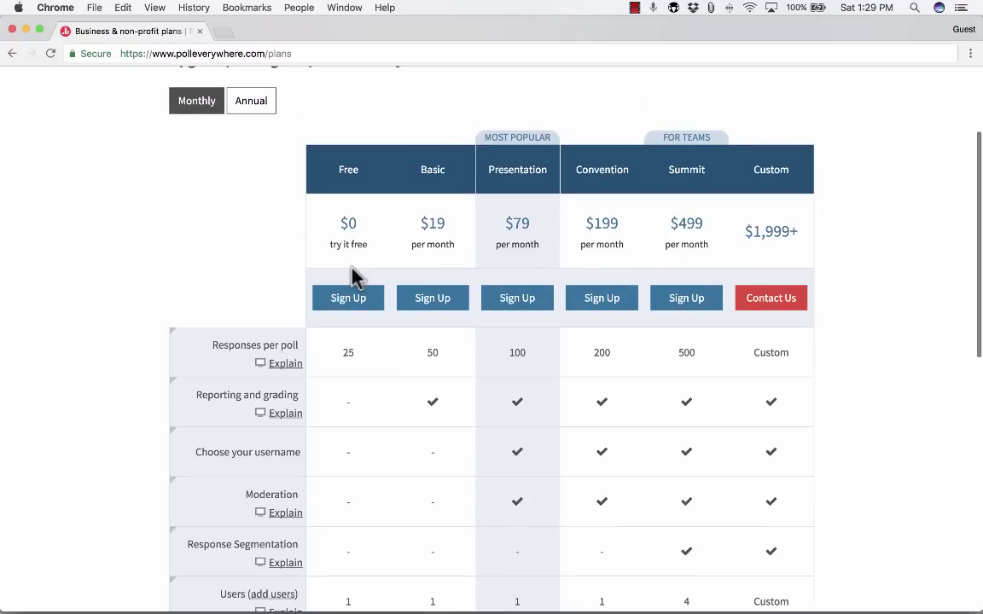
scroll(357, 362, down, 3)
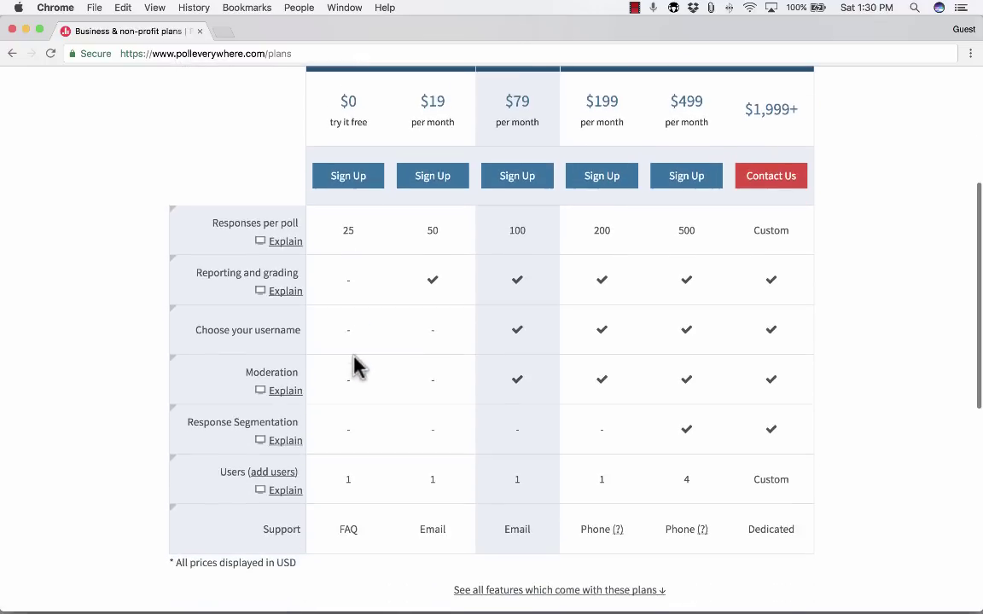
scroll(358, 252, up, 1)
scroll(356, 259, down, 1)
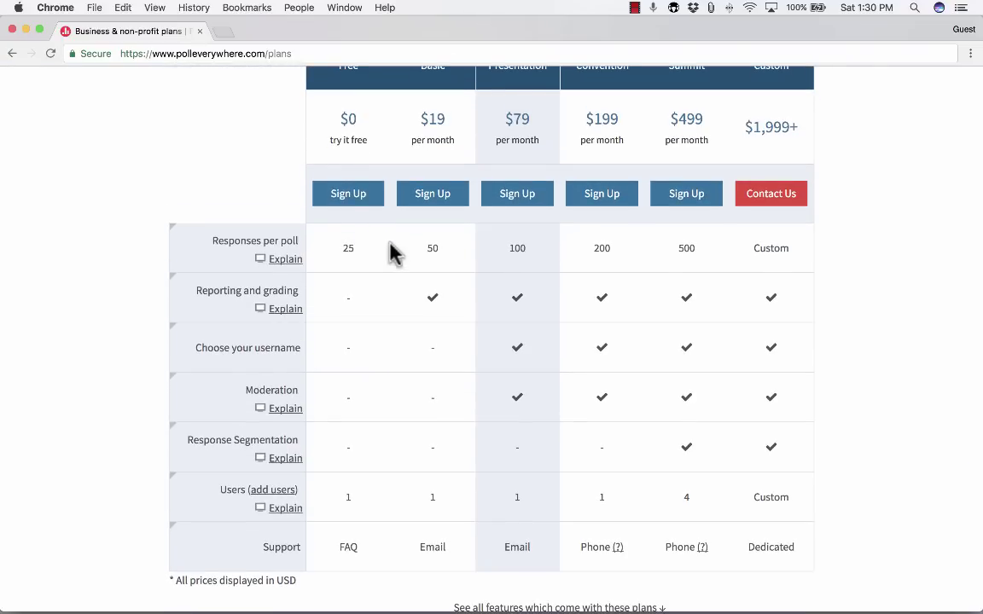
scroll(395, 254, up, 4)
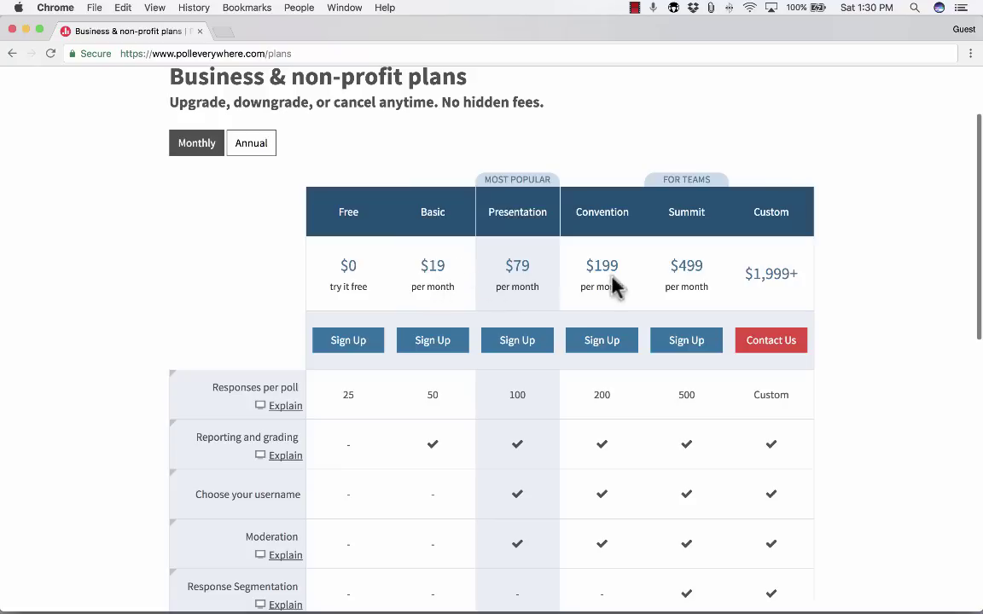
scroll(640, 311, up, 1)
scroll(512, 291, up, 3)
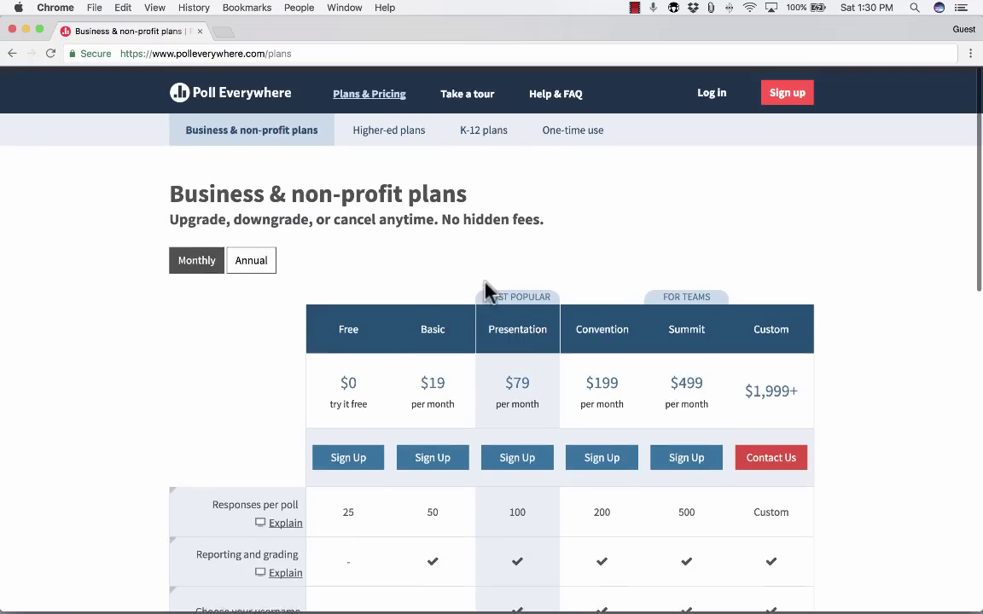
- Compare the Higher-ed plans with the K-12 plans, checking the responses per poll of K-12 Basic
click(415, 130)
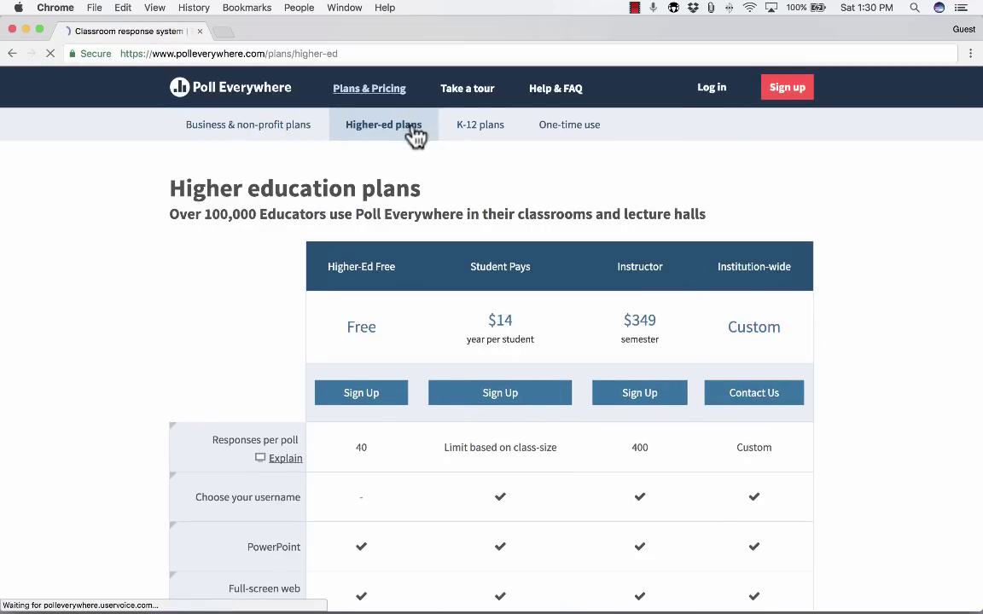
click(498, 137)
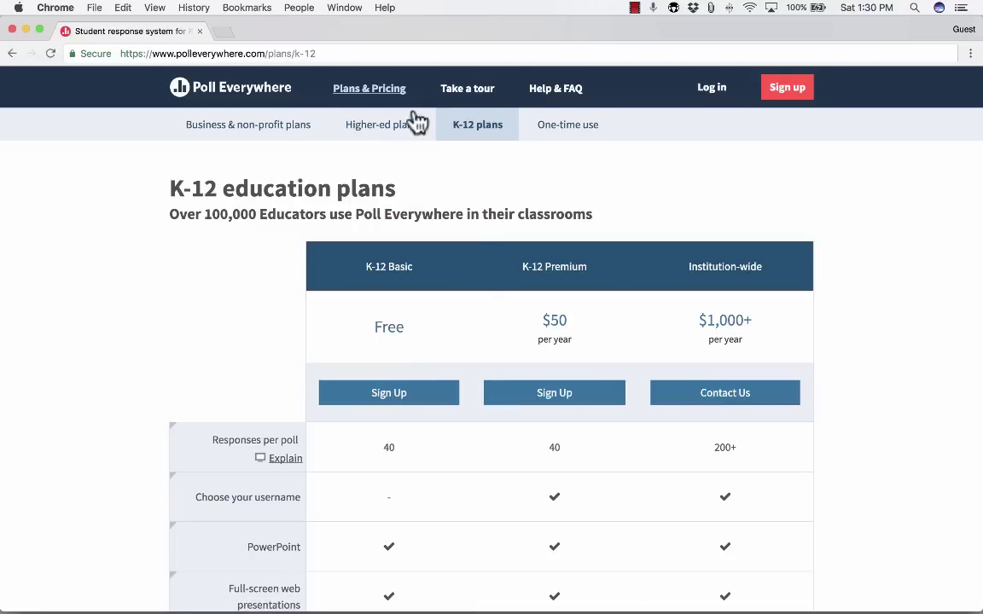
click(415, 126)
click(469, 132)
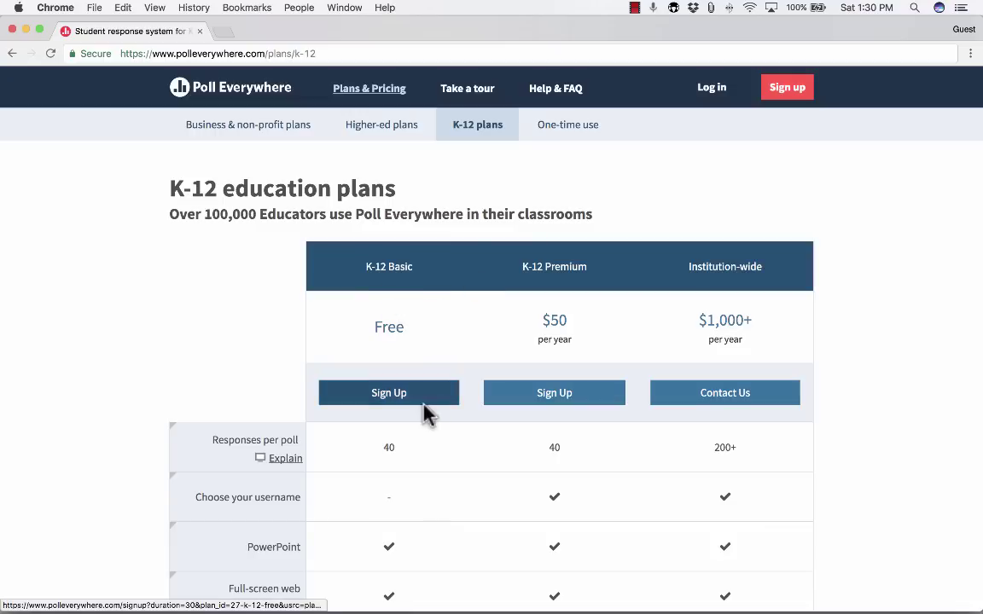
double_click(384, 444)
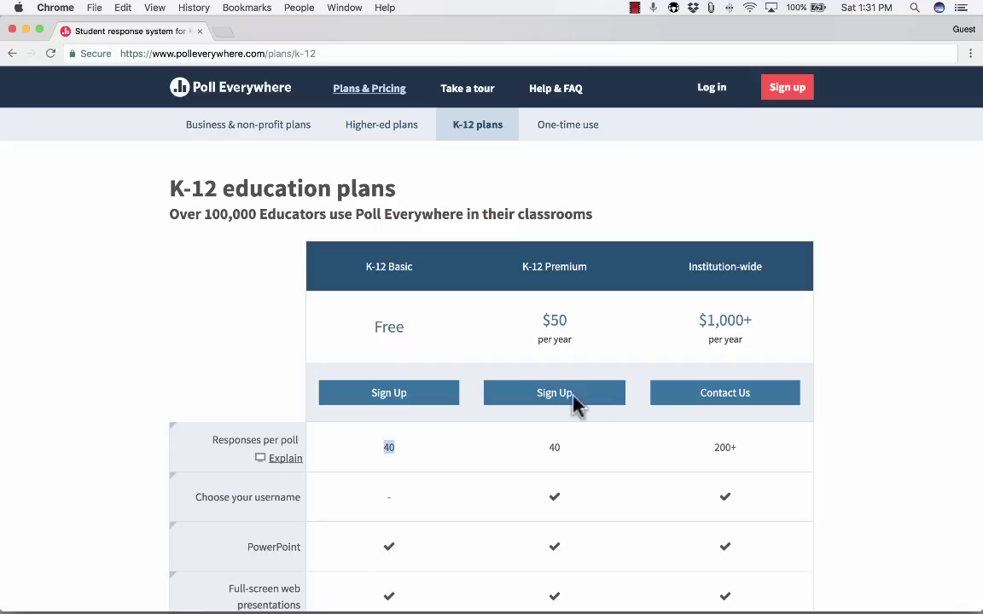
- Read through the K-12 feature comparison table from the responses per poll down to the support row
scroll(402, 512, down, 5)
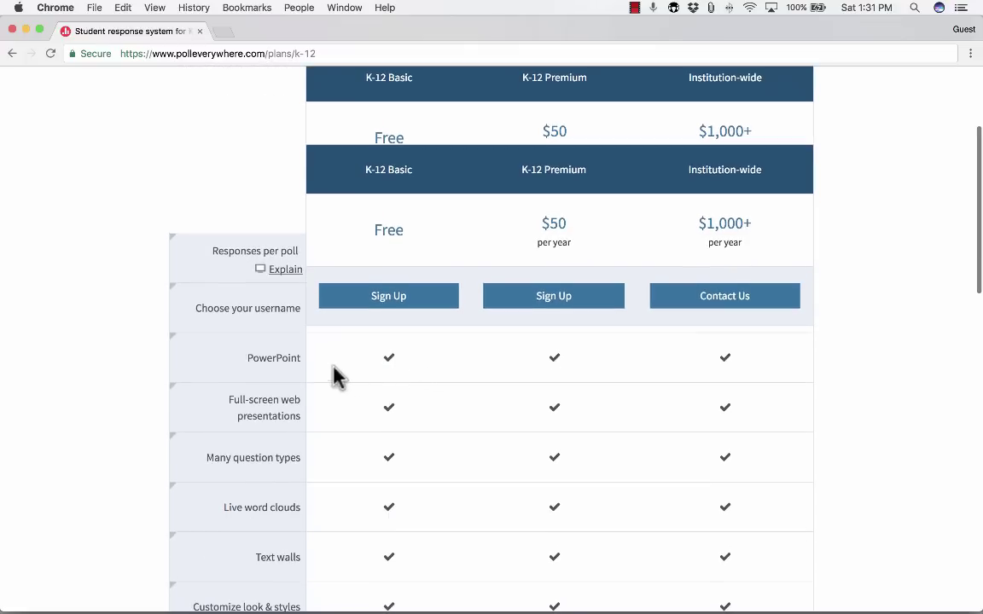
scroll(364, 512, down, 2)
scroll(363, 542, down, 10)
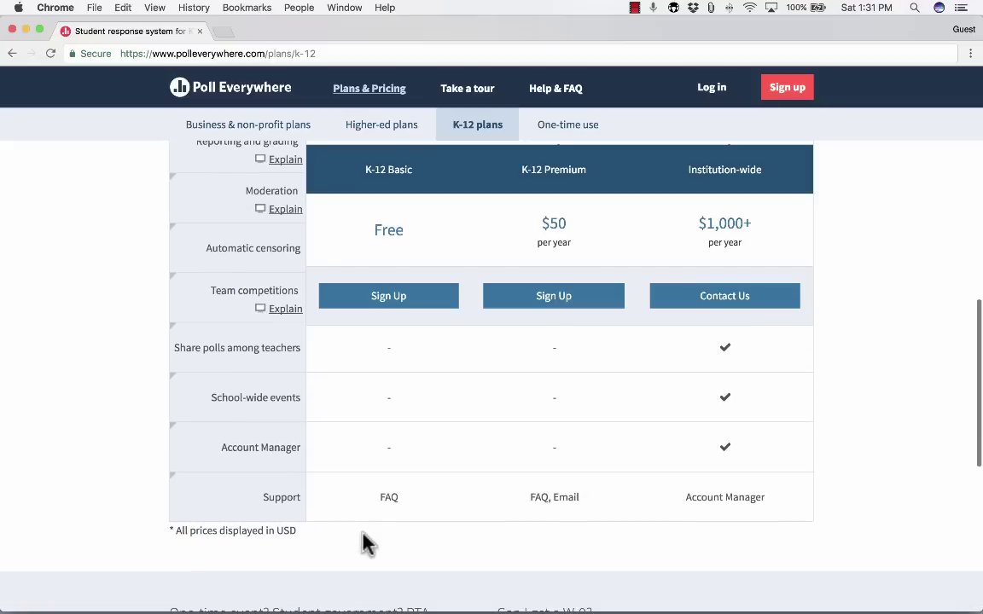
scroll(363, 542, up, 10)
scroll(364, 542, down, 5)
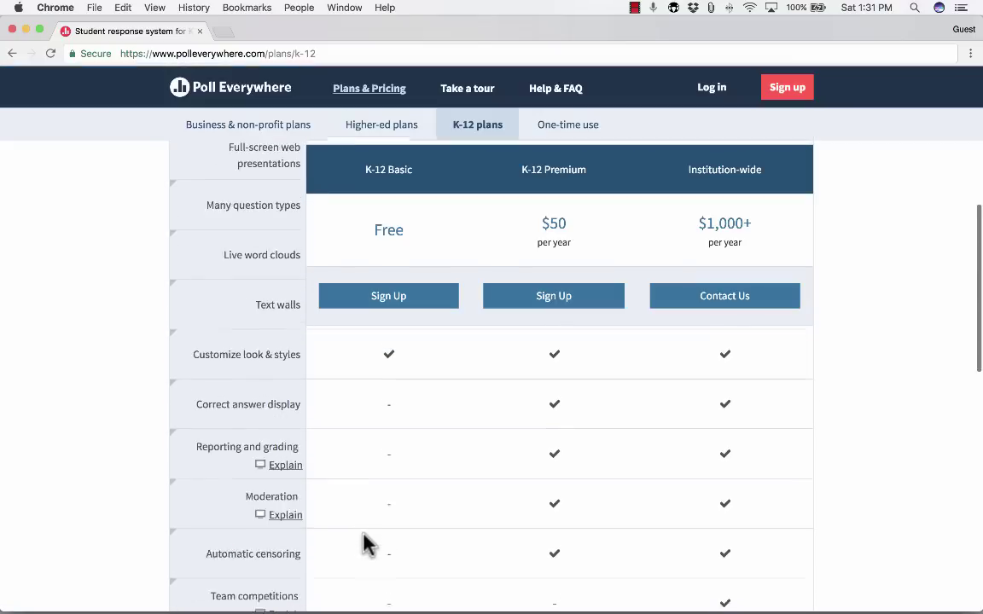
scroll(366, 542, up, 3)
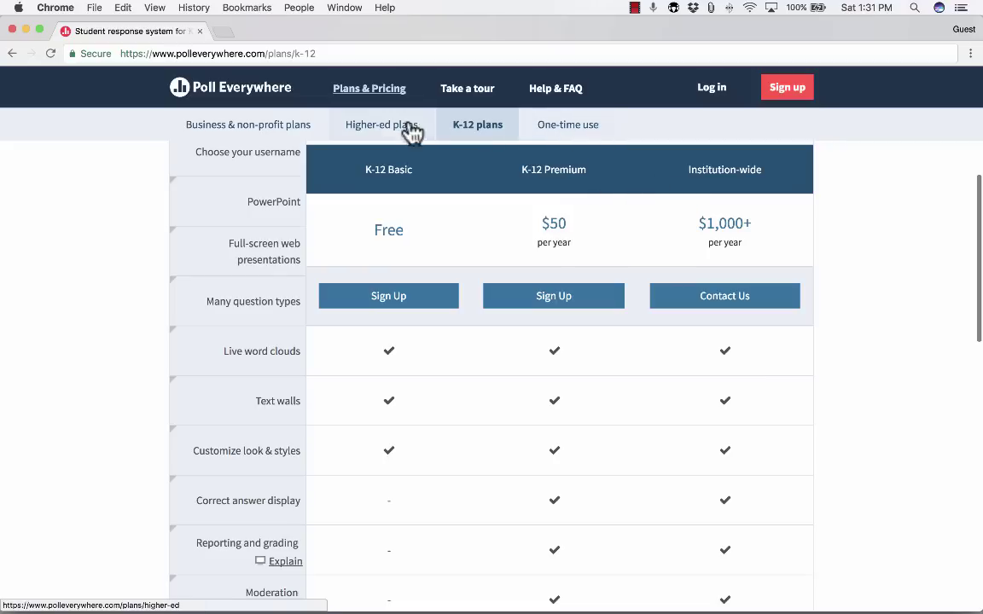
scroll(248, 171, up, 6)
scroll(194, 213, up, 2)
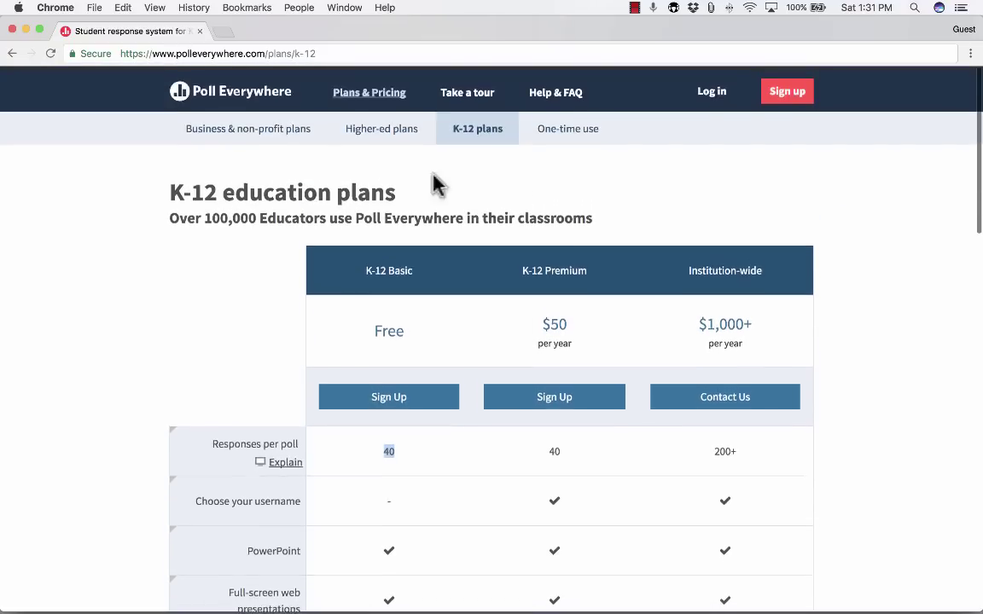
- Open the sign-up form for the free K-12 Basic plan and look over its fields
click(393, 404)
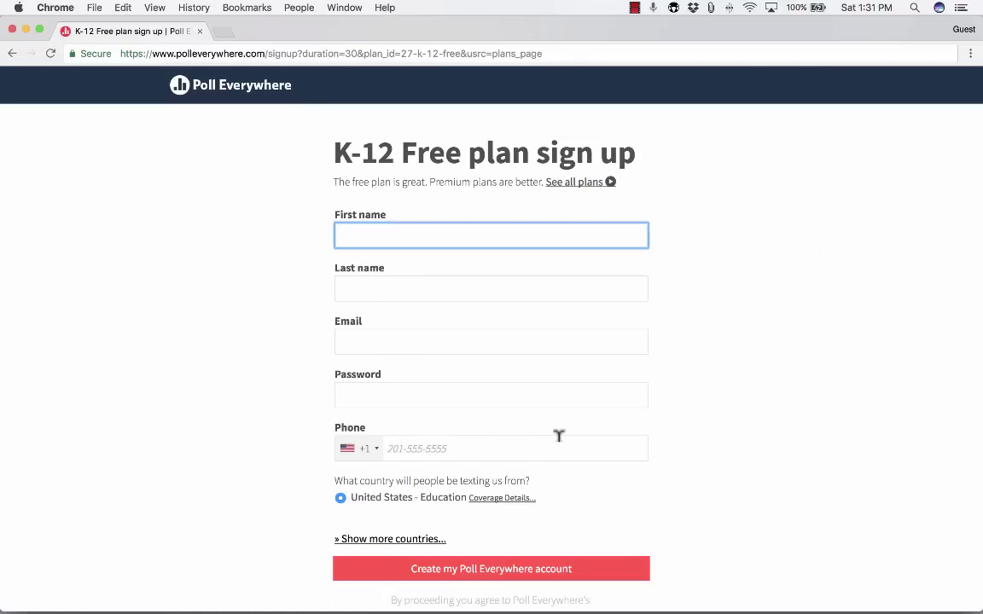
scroll(555, 438, down, 3)
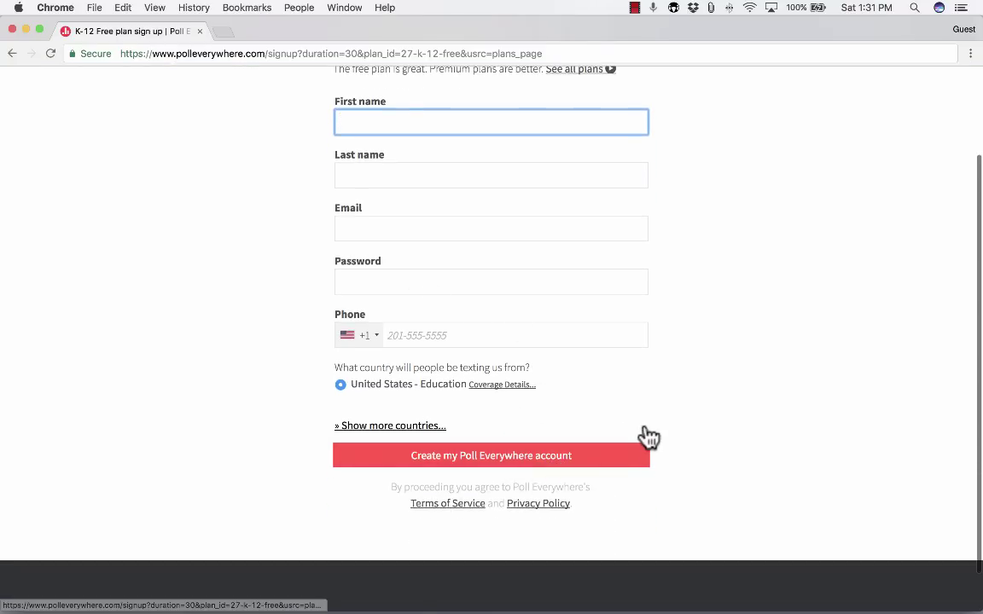
scroll(647, 437, up, 3)
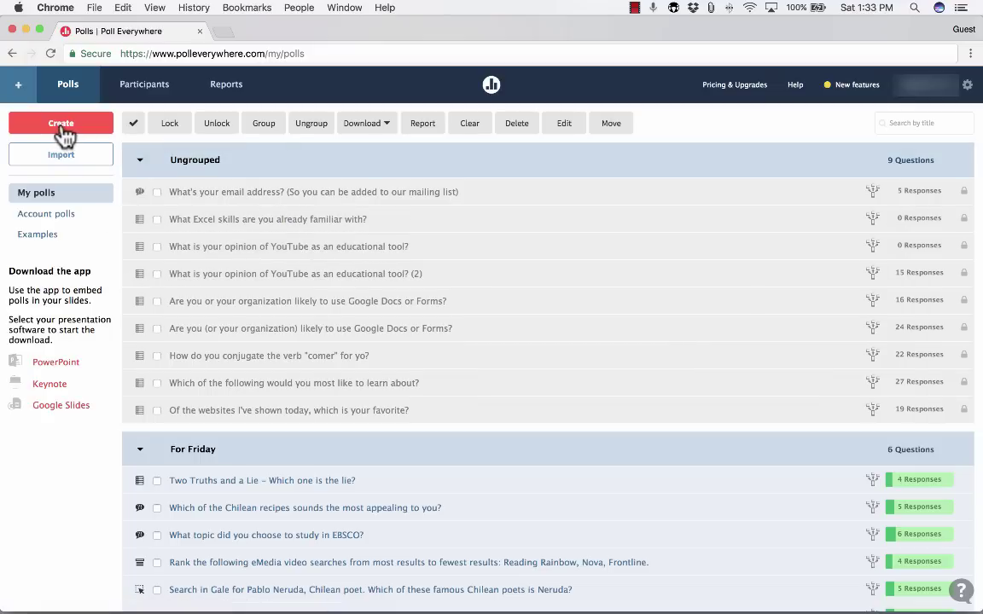
- Start a new multiple choice poll with the question "Which of these is the word for cat in Spanish?"
click(61, 127)
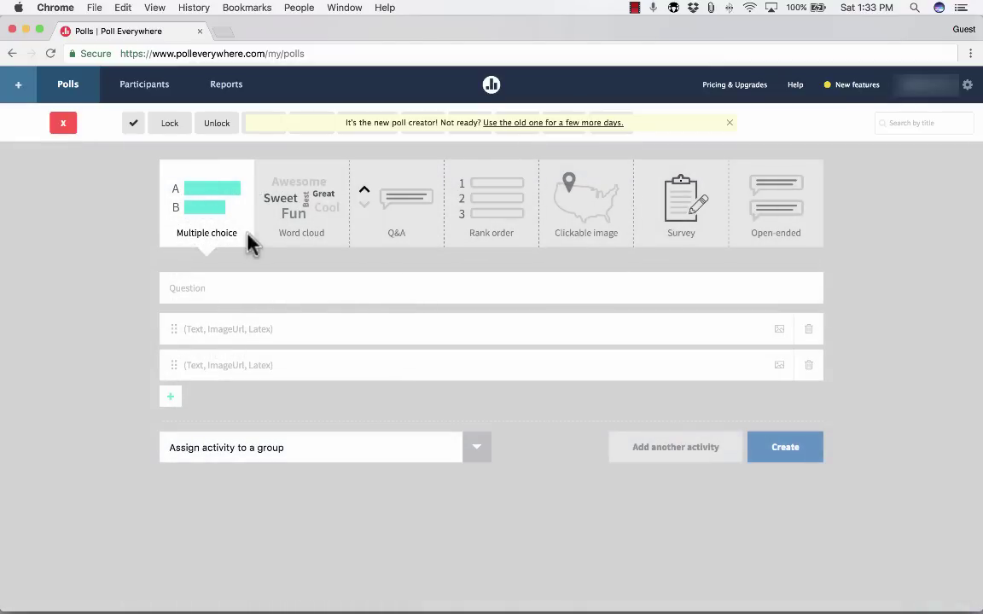
click(285, 282)
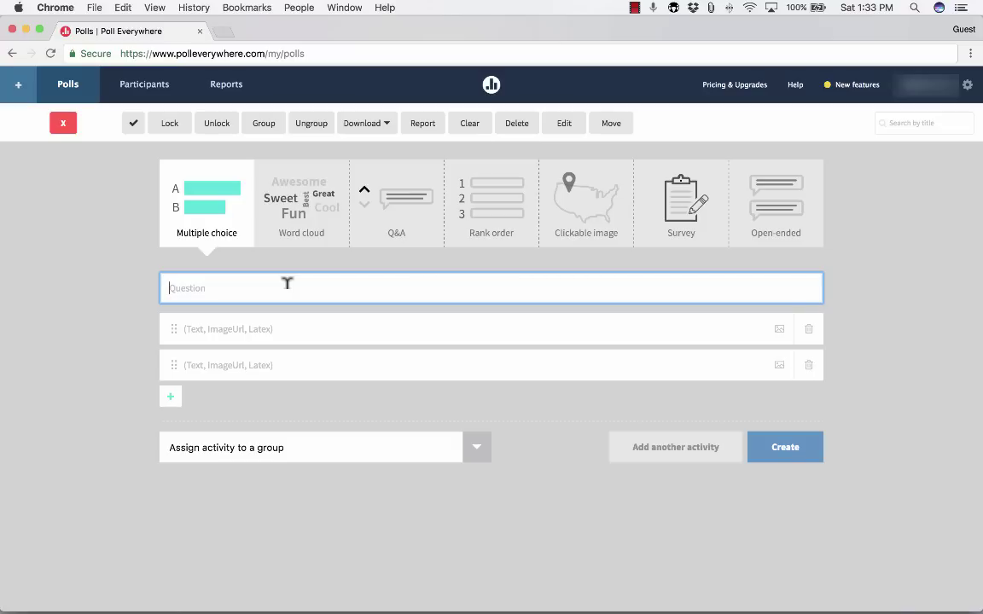
text(H)
text(hich of)
text( these is the word fo)
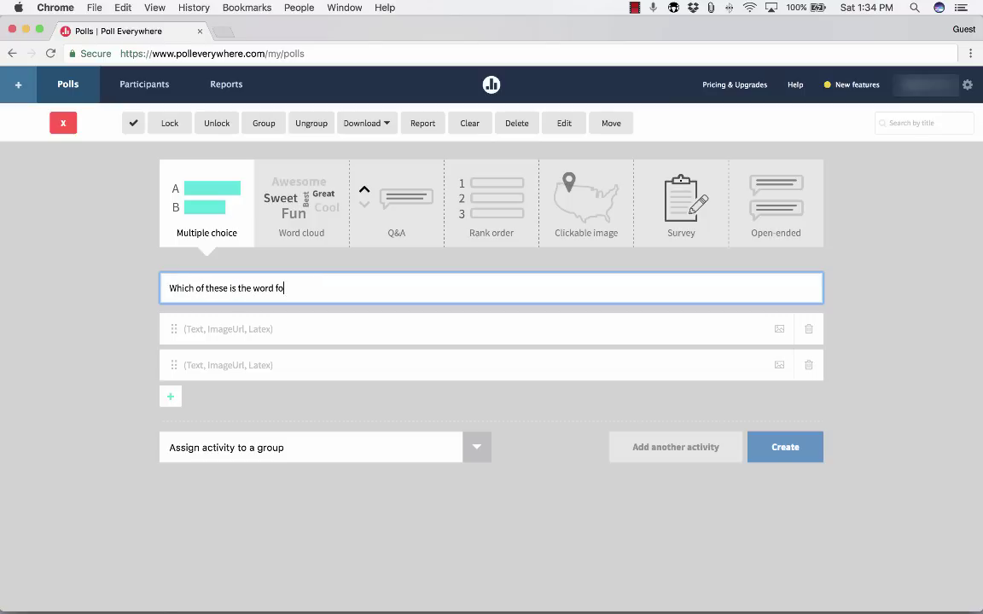
text(r cat in Spanish?)
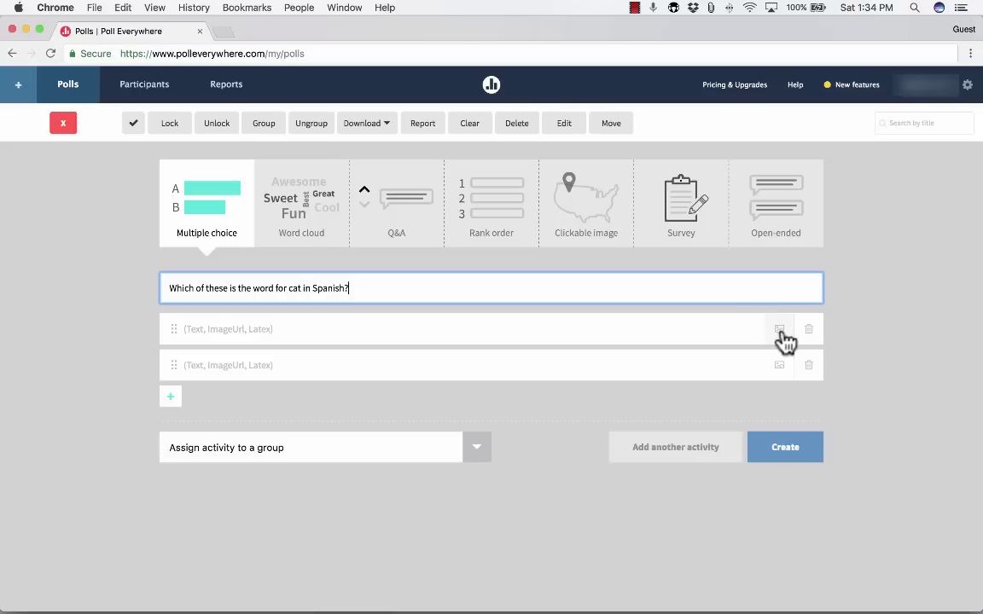
- Fill in the poll's answer options "el gato", "el perro", "el pato" and "la gallina"
click(267, 325)
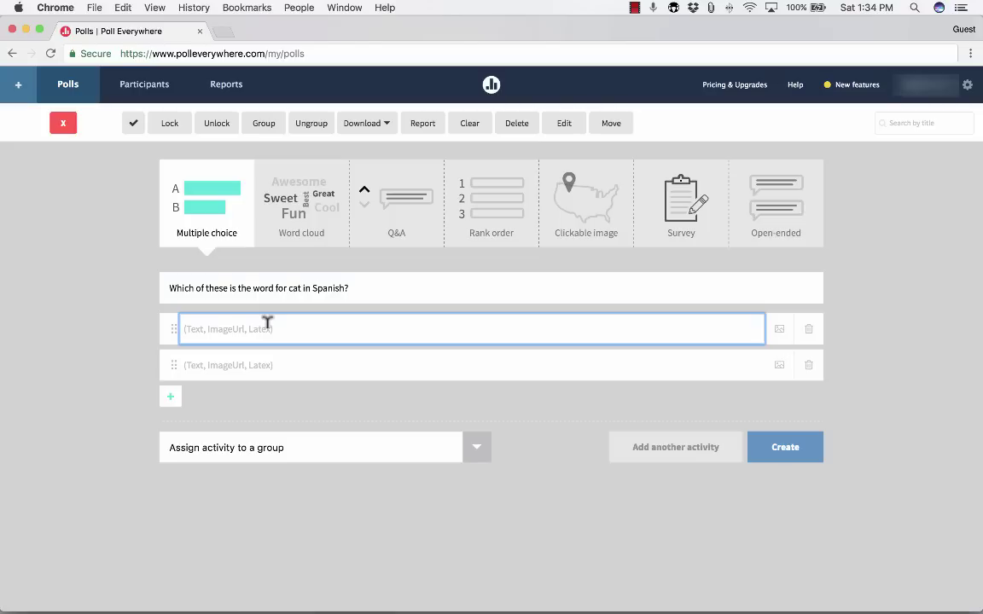
text(el gato)
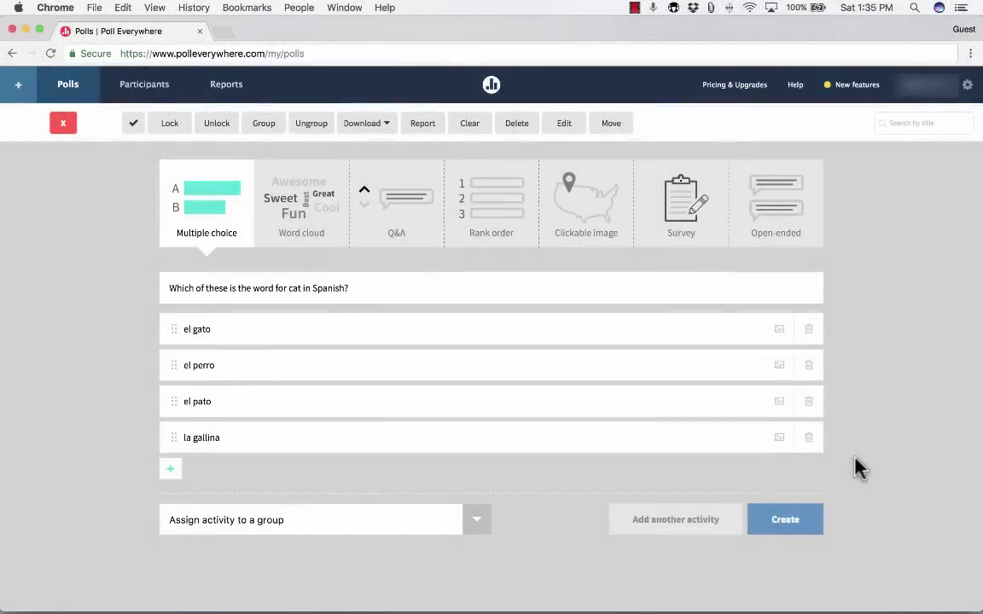
key(super+equal)
key(super+equal)
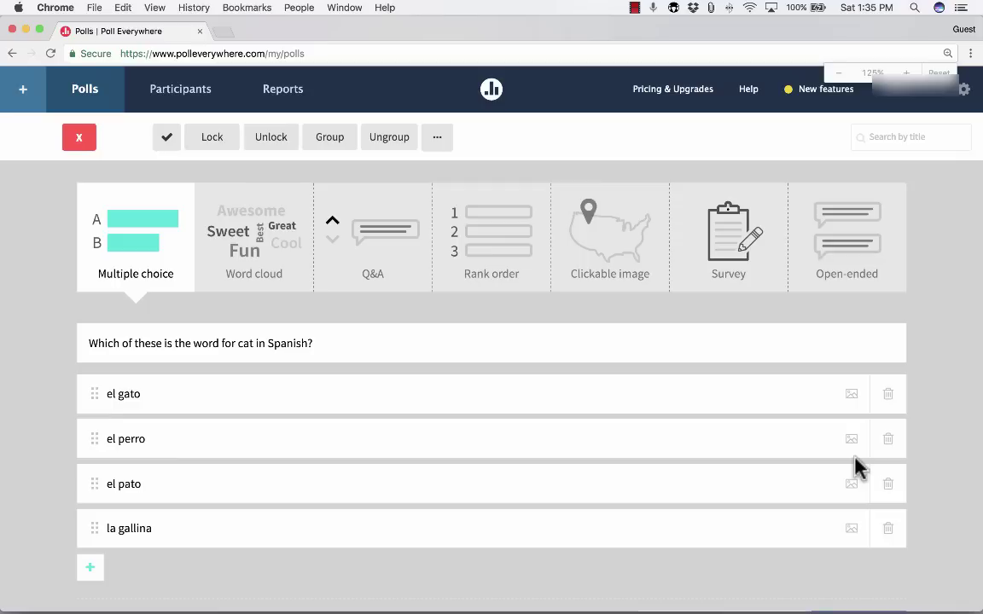
key(super+minus)
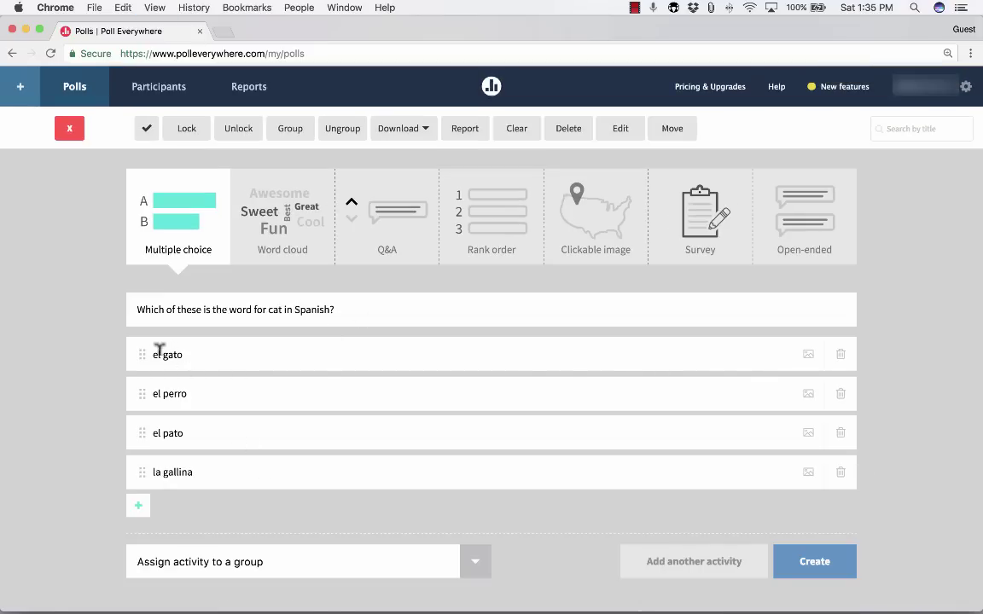
drag(149, 350, 201, 350)
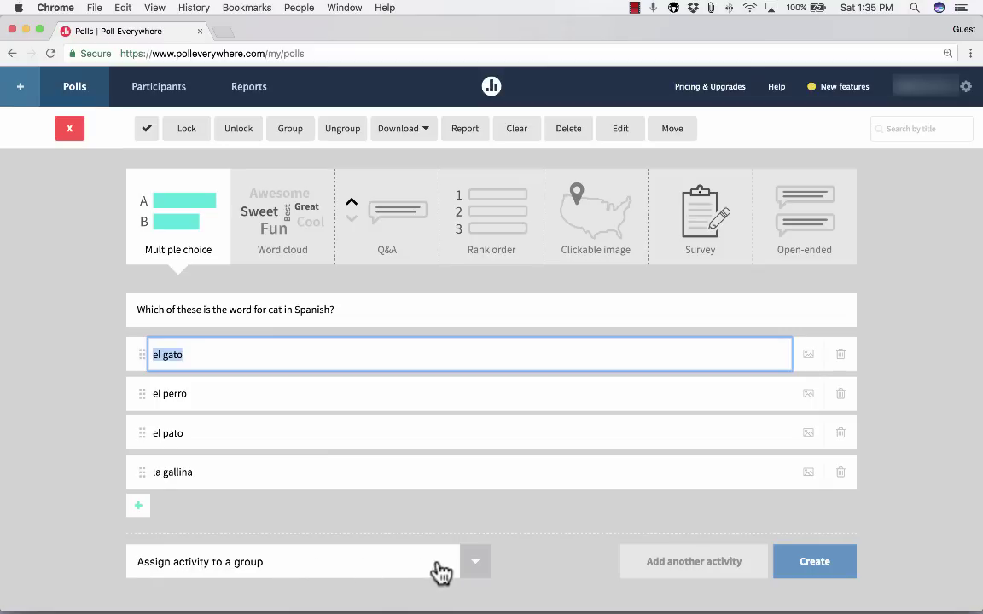
- Try the For Friday group for the activity, but assign it to Ungrouped instead
click(476, 571)
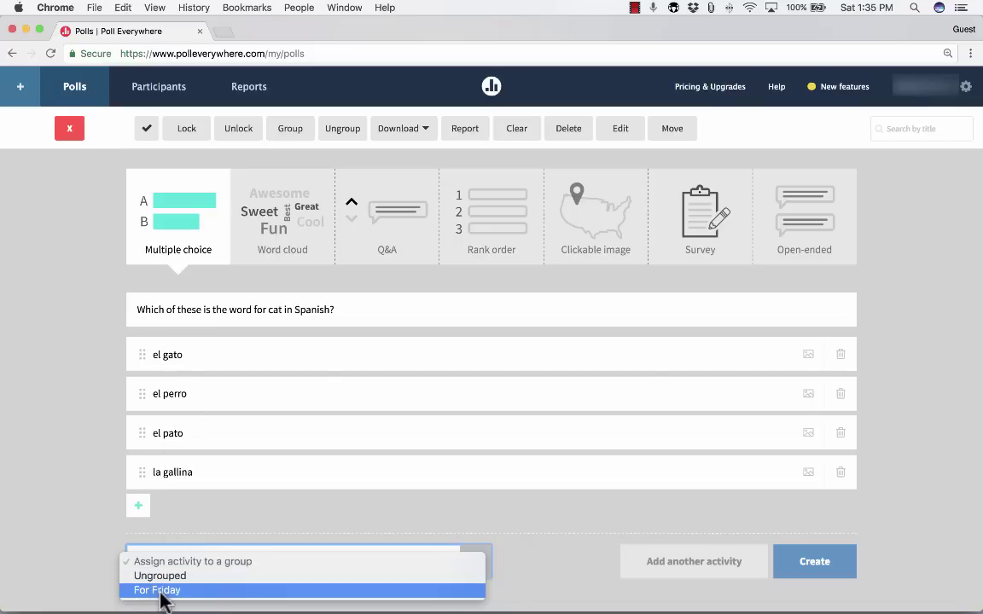
click(133, 592)
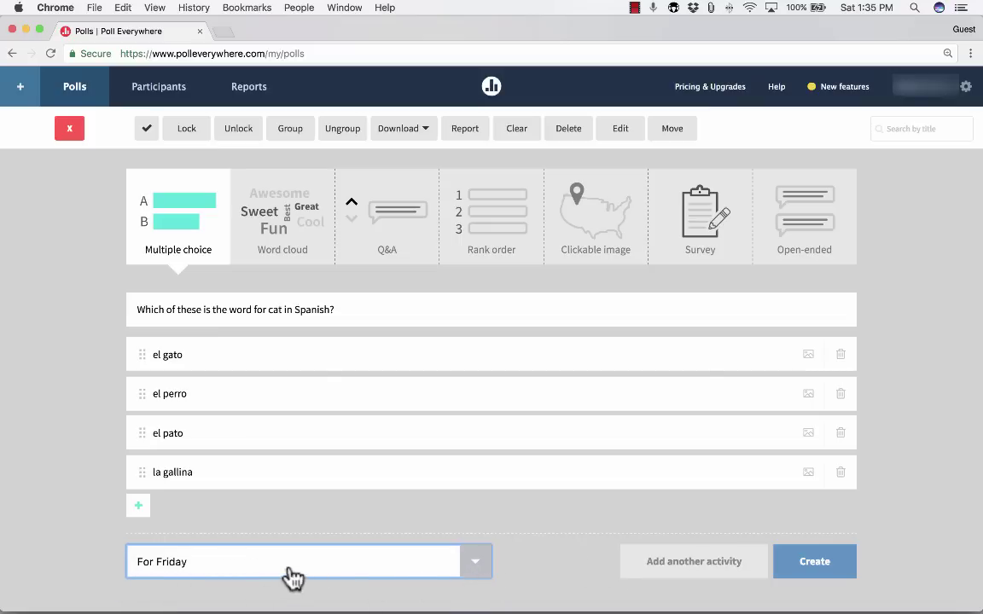
click(472, 570)
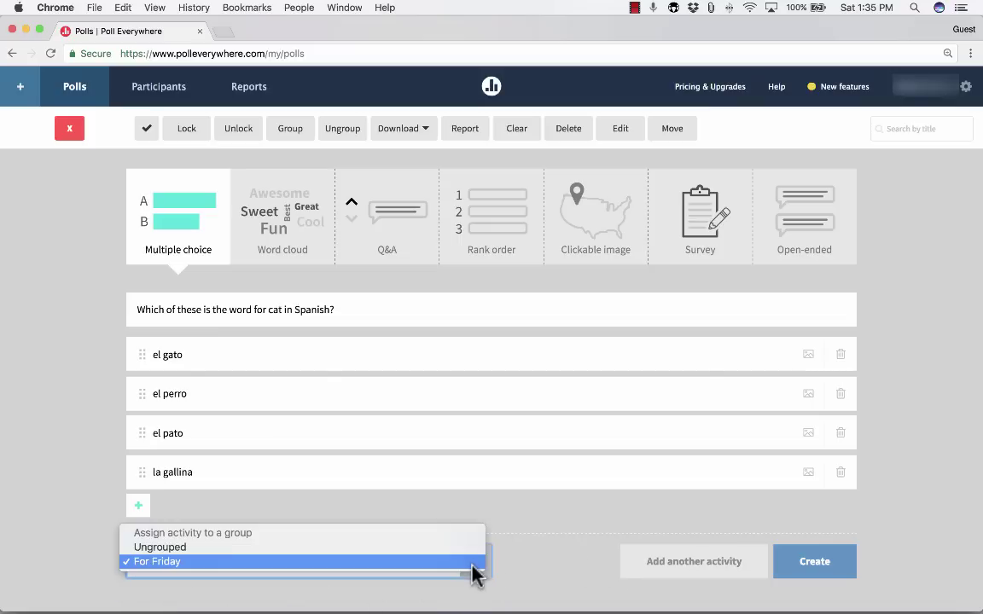
click(321, 549)
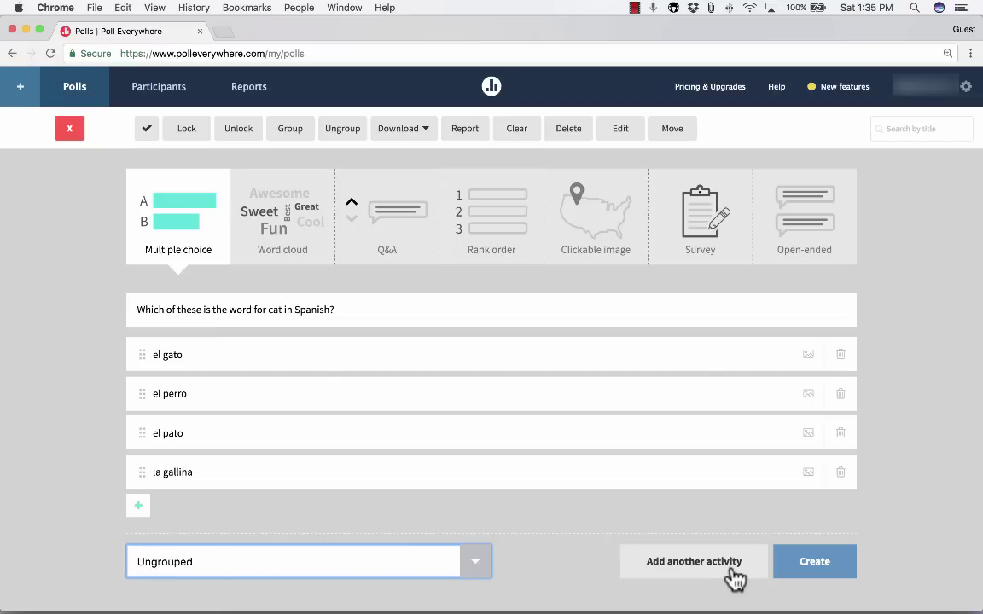
- Move the answer "el gato" down to third place, below "el pato", and create the poll
click(138, 514)
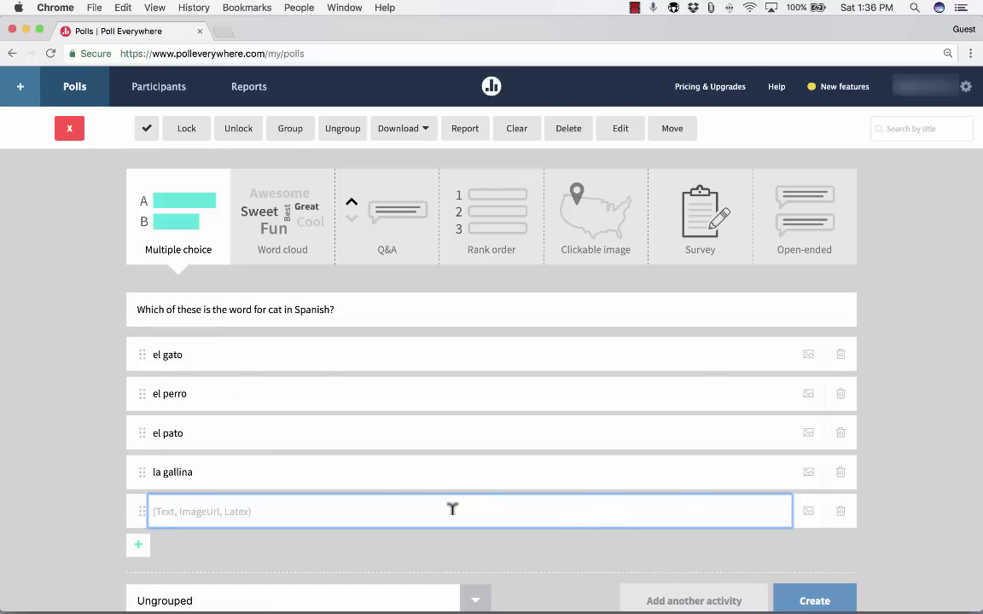
click(840, 514)
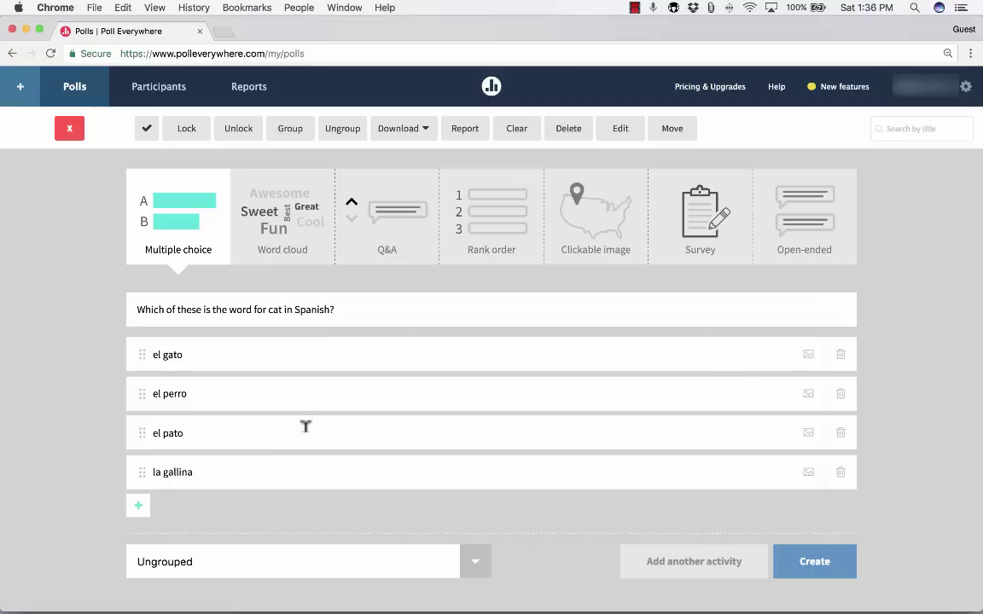
click(143, 355)
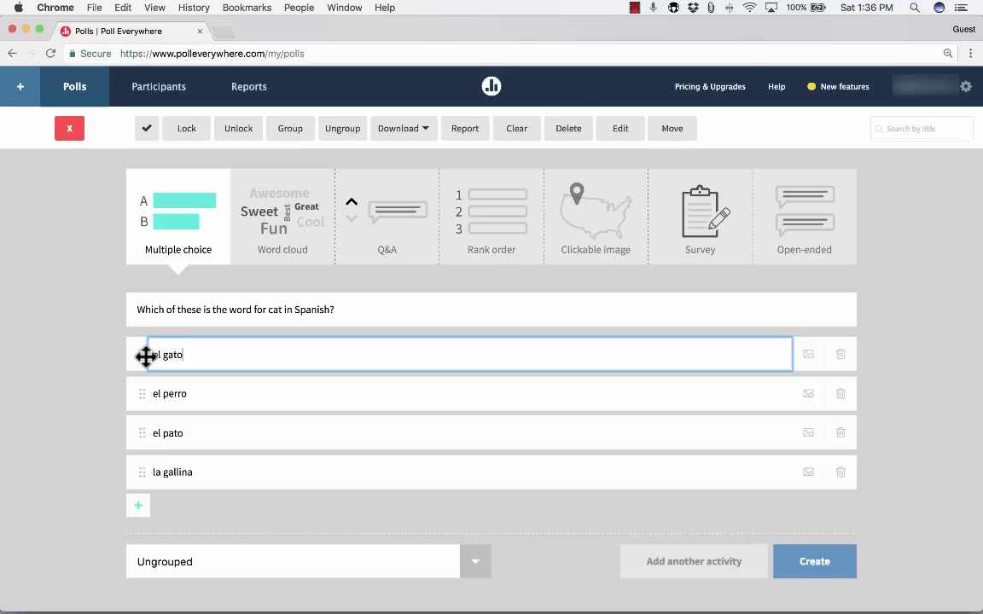
mouse_move(141, 356)
mouse_down()
mouse_move(145, 476)
mouse_move(143, 354)
mouse_up()
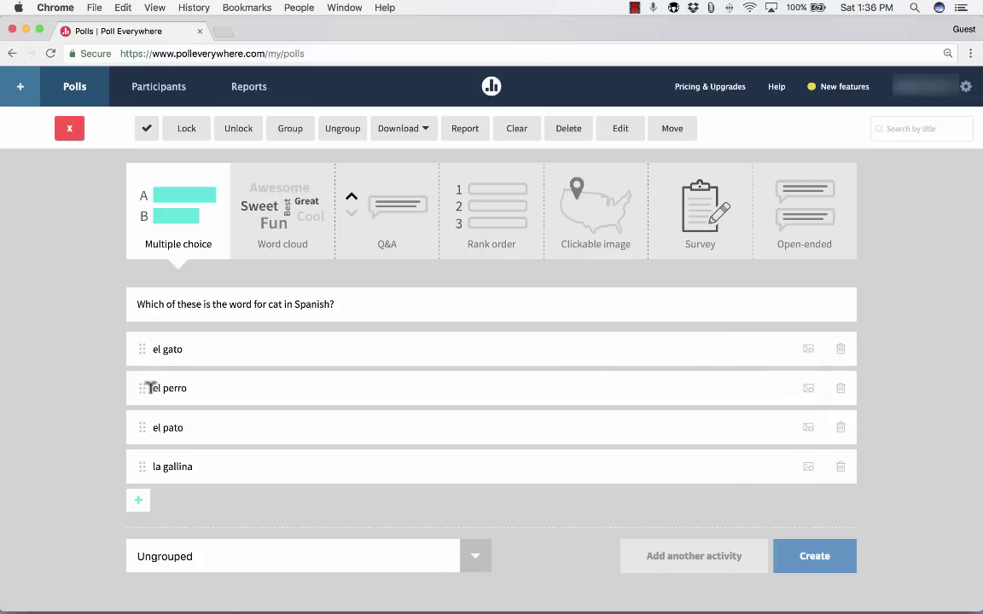
drag(140, 346, 139, 430)
click(816, 559)
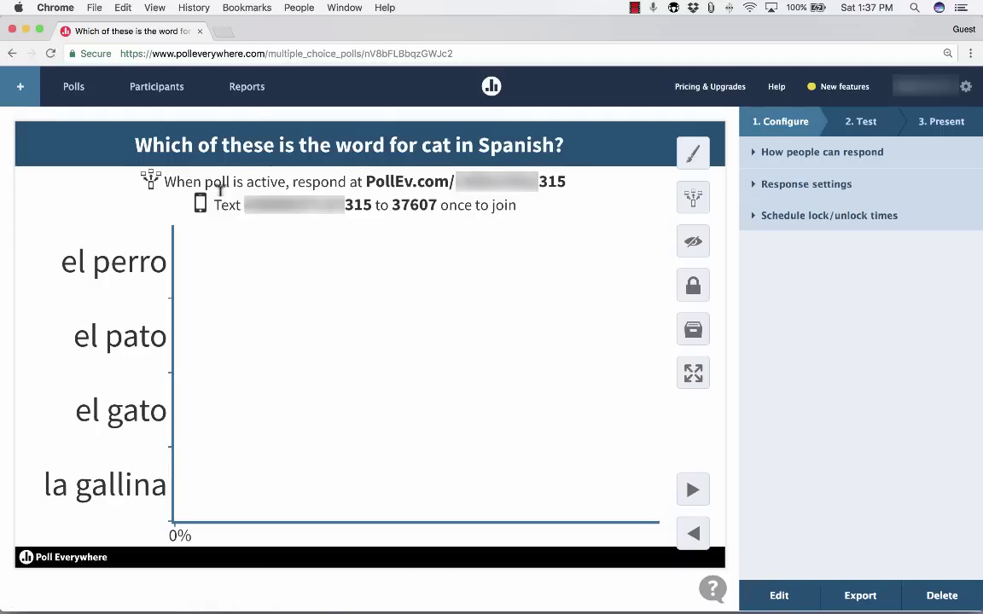
- Activate the new poll so that the audience can respond by web or text message
drag(133, 143, 510, 143)
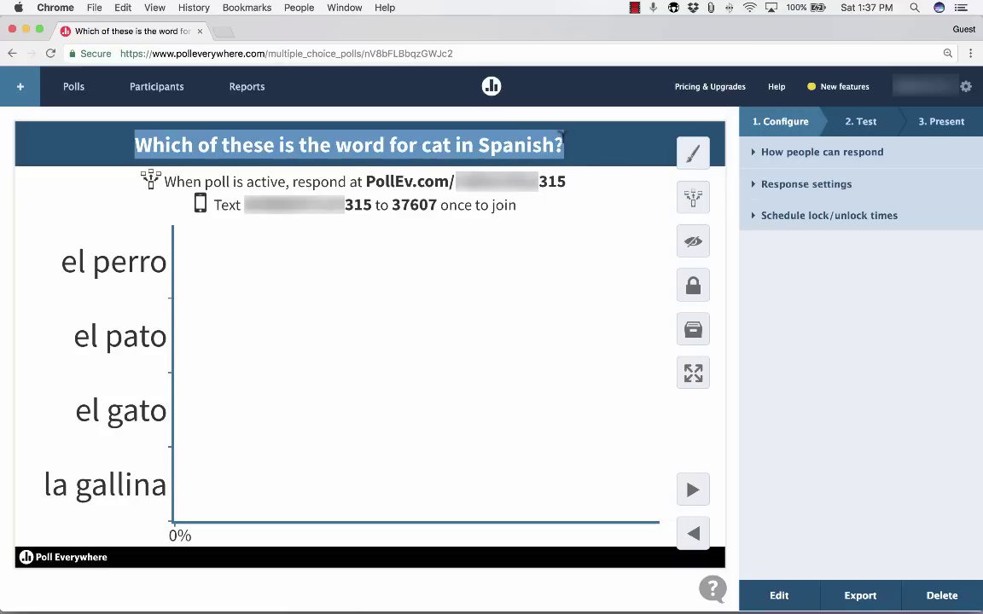
click(155, 158)
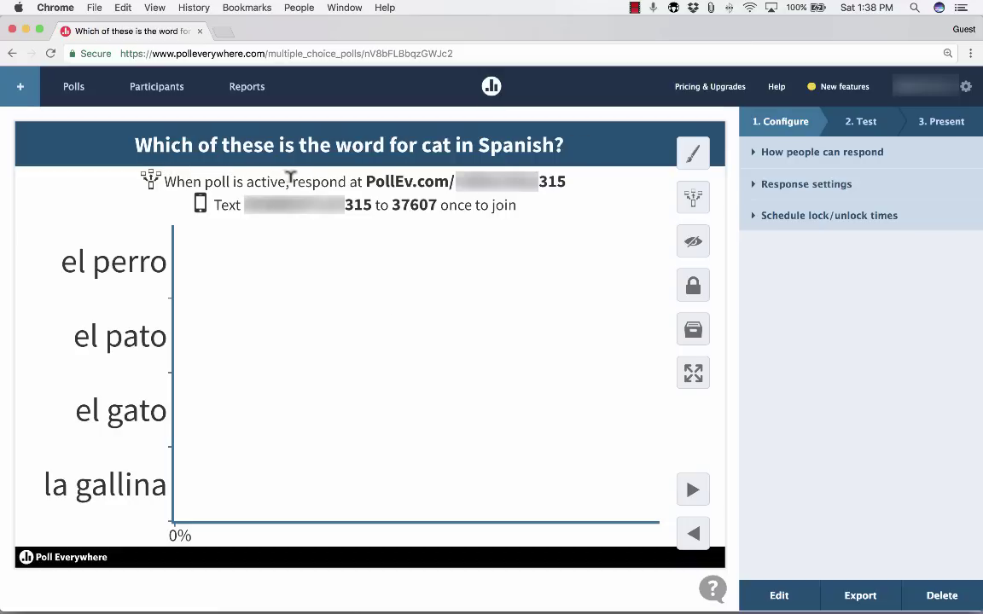
click(697, 204)
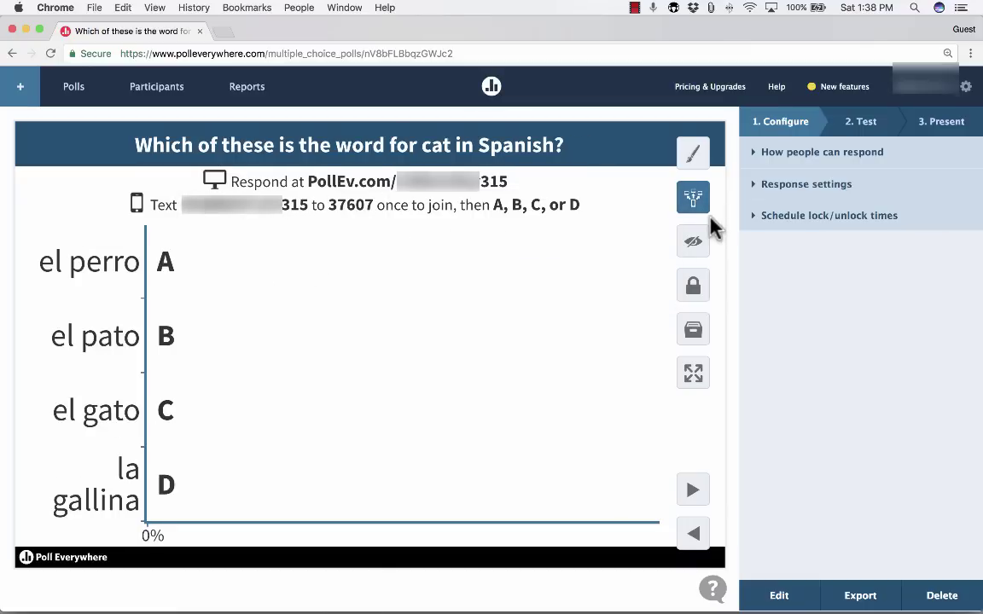
- Test the poll's web response by voting for "el perro", then clear that vote and choose "el gato" instead
click(869, 132)
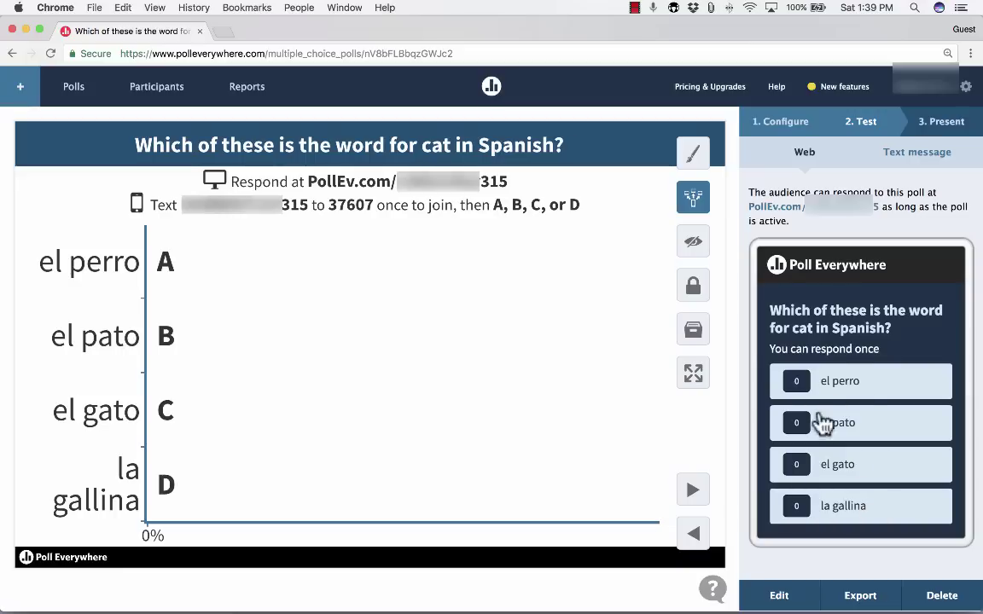
click(834, 389)
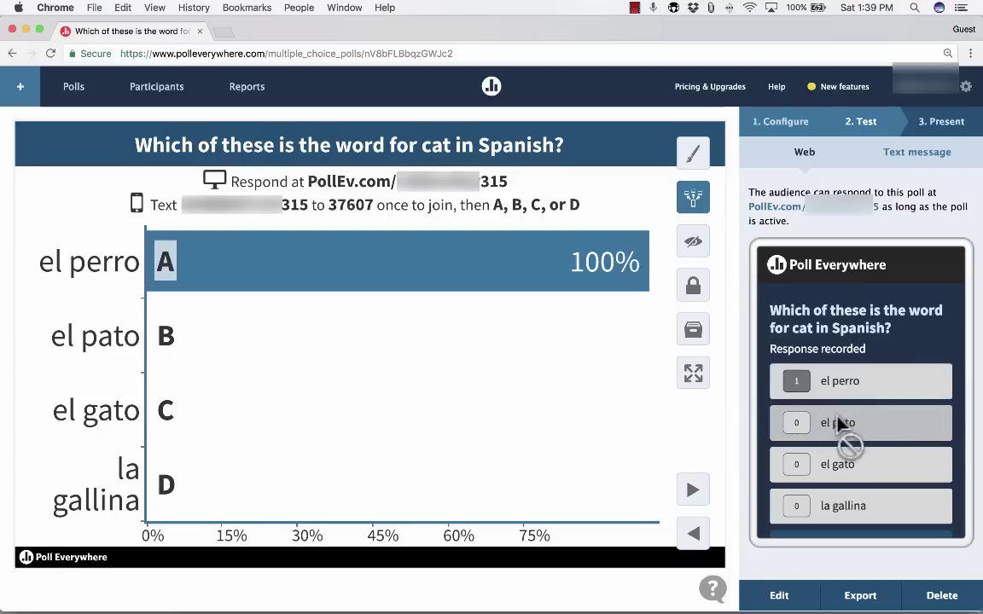
scroll(844, 401, down, 3)
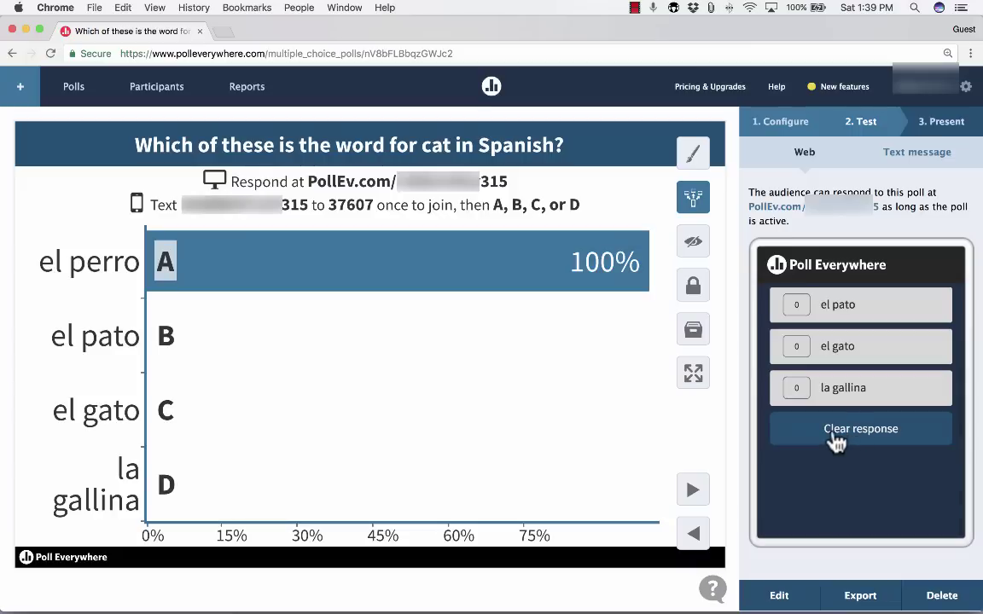
click(837, 435)
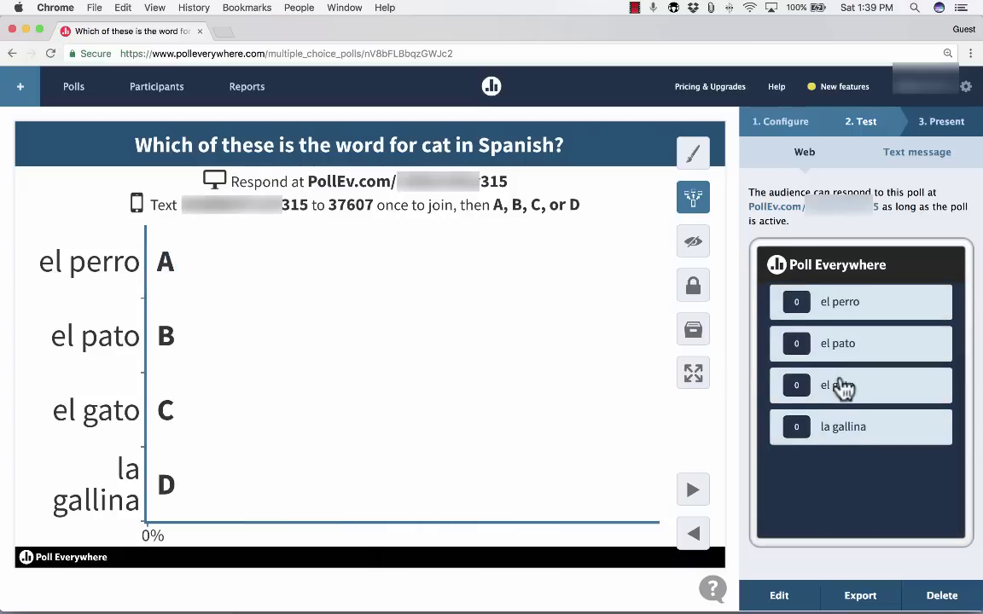
scroll(843, 389, up, 2)
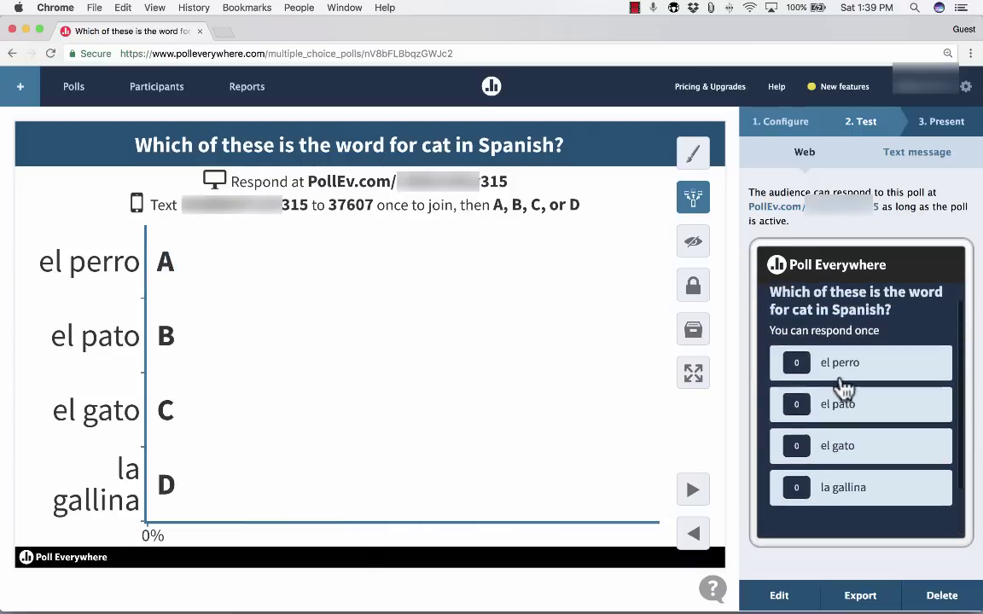
click(843, 447)
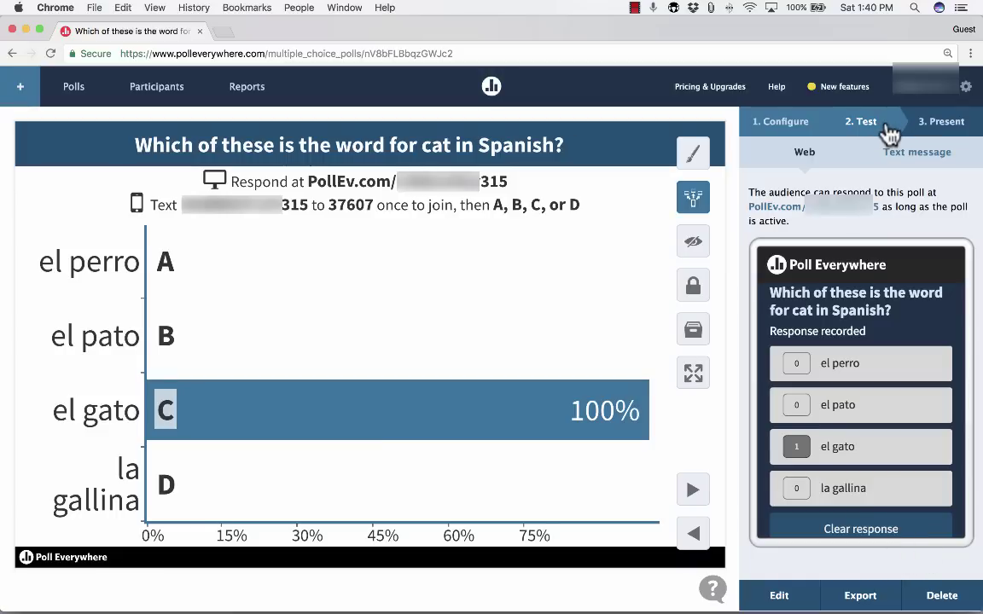
- Examine the poll's presentation instructions and sharing options, and return to the web response test
click(944, 128)
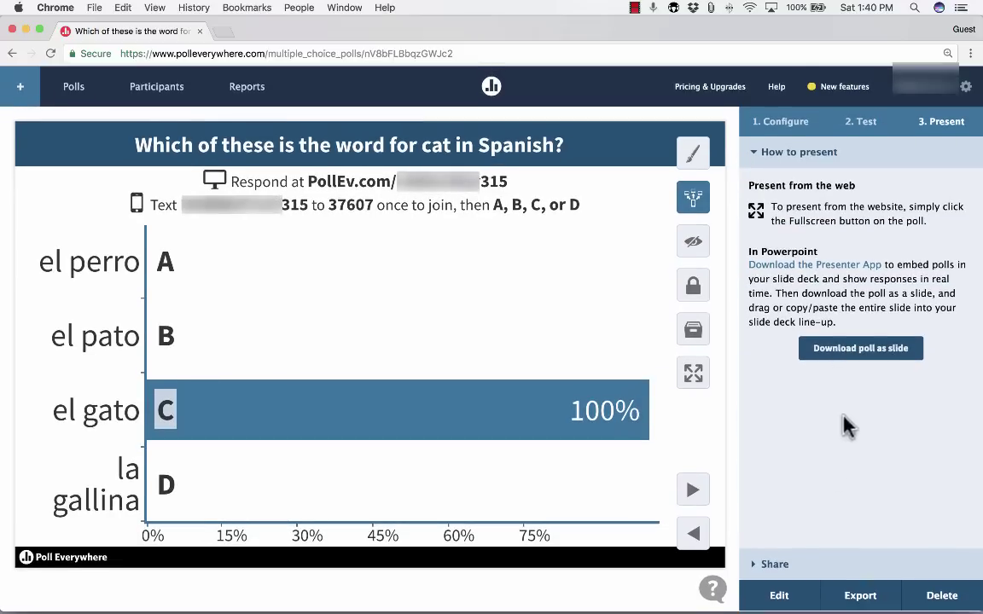
click(759, 568)
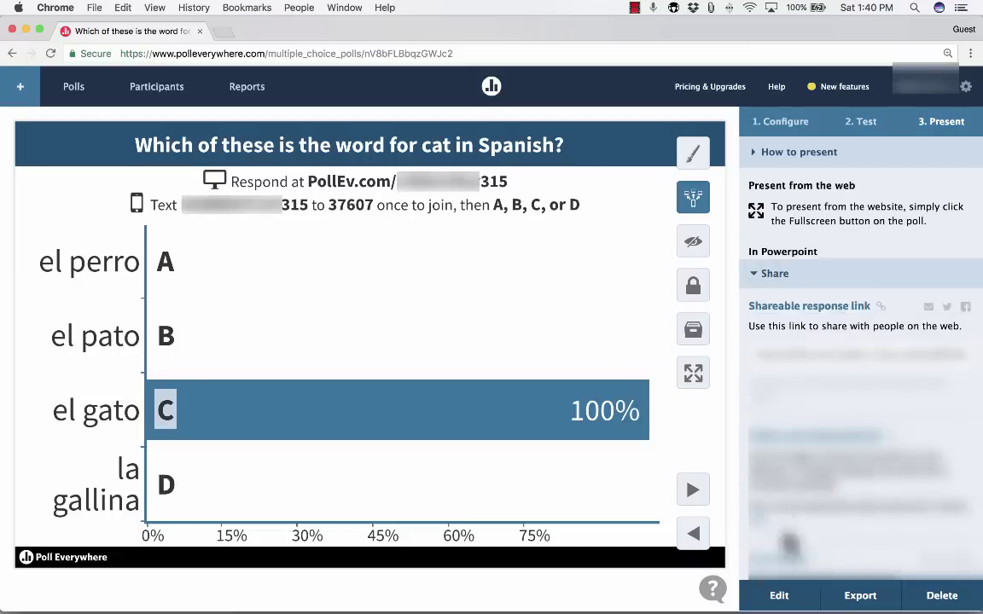
click(756, 565)
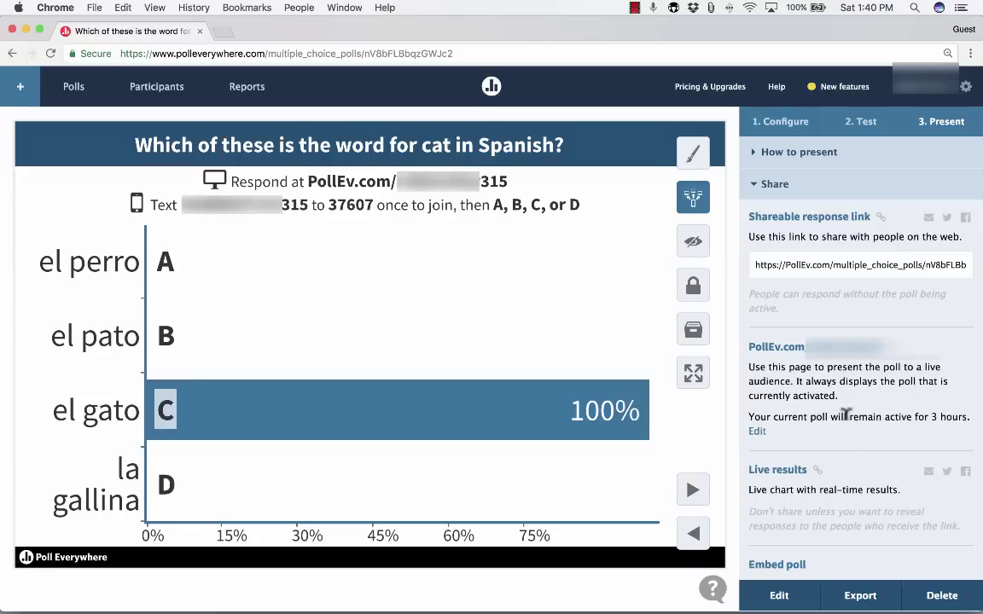
click(860, 124)
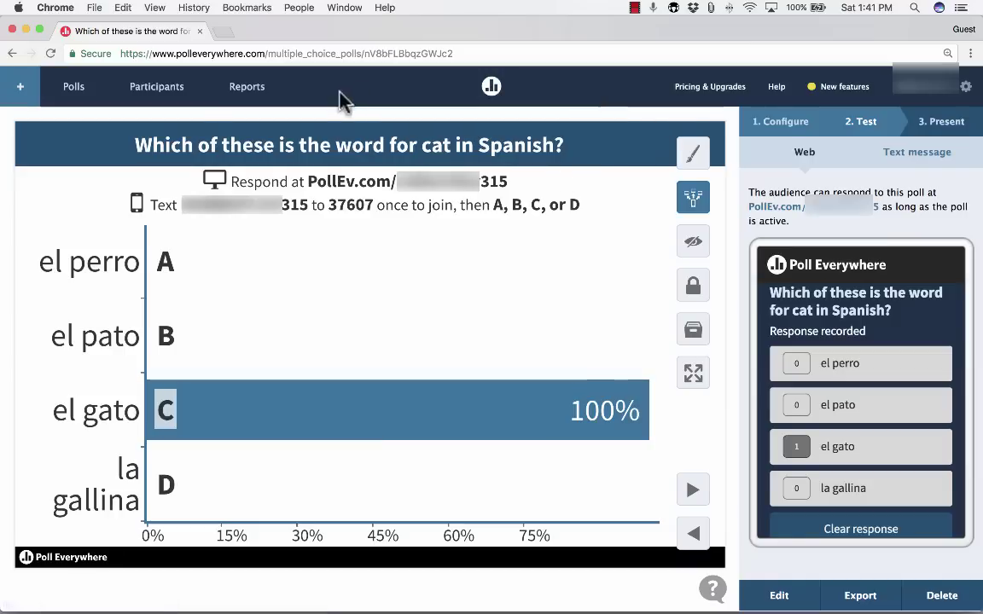
- Start another new activity from the polls list and preview the Word cloud and Q&A types
click(75, 97)
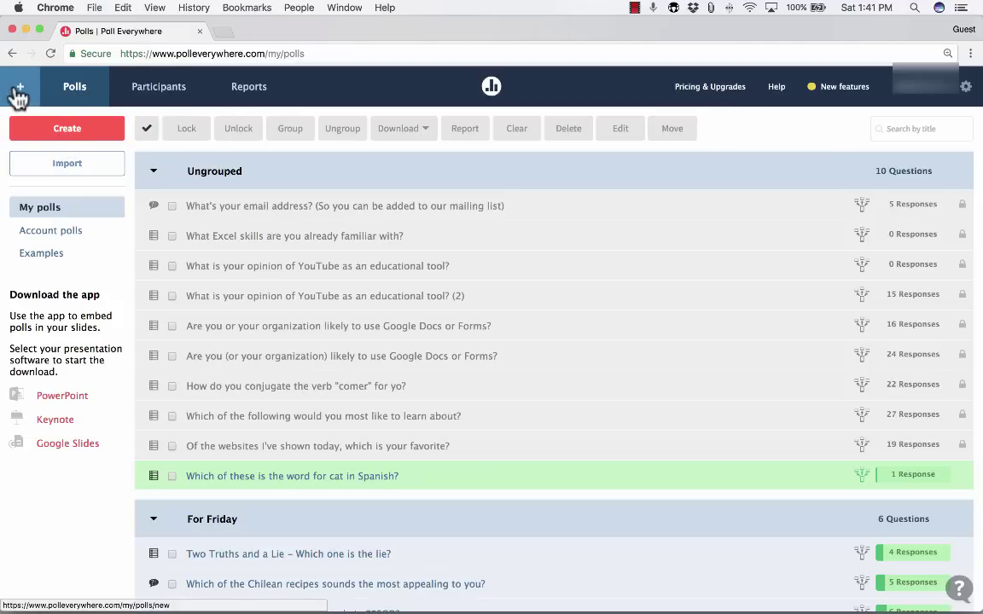
click(17, 95)
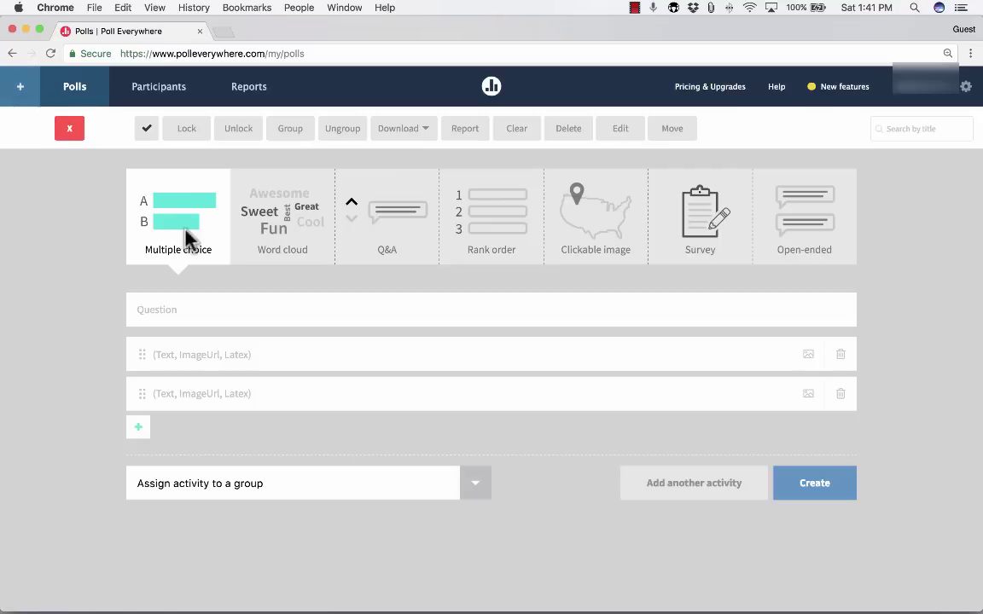
click(290, 237)
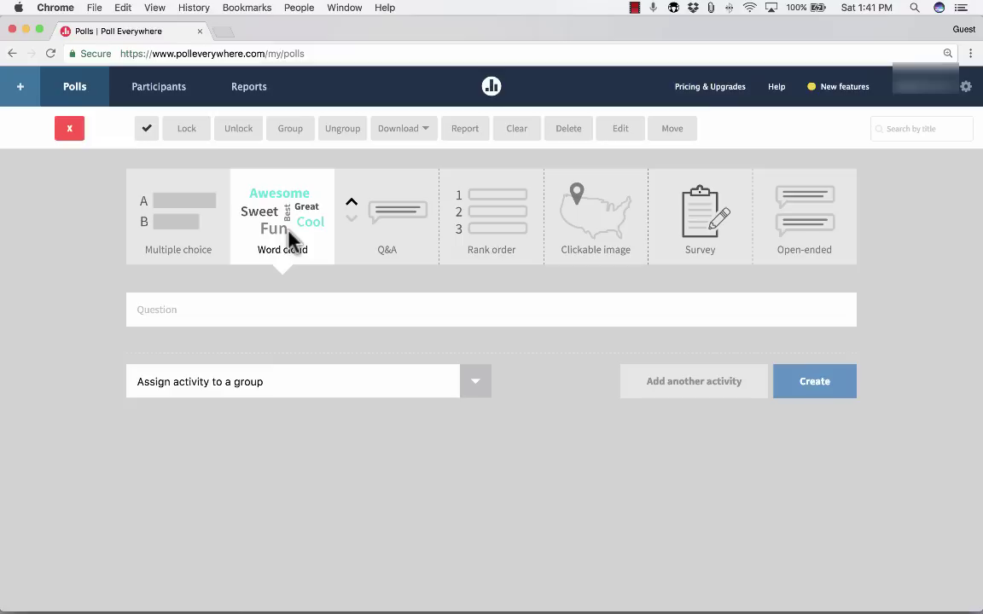
click(169, 309)
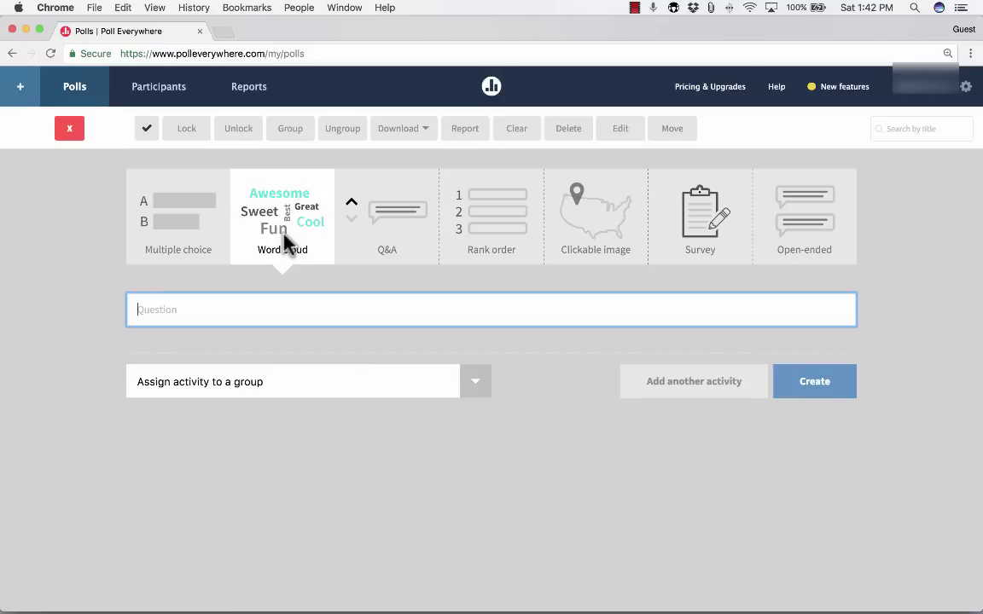
click(383, 227)
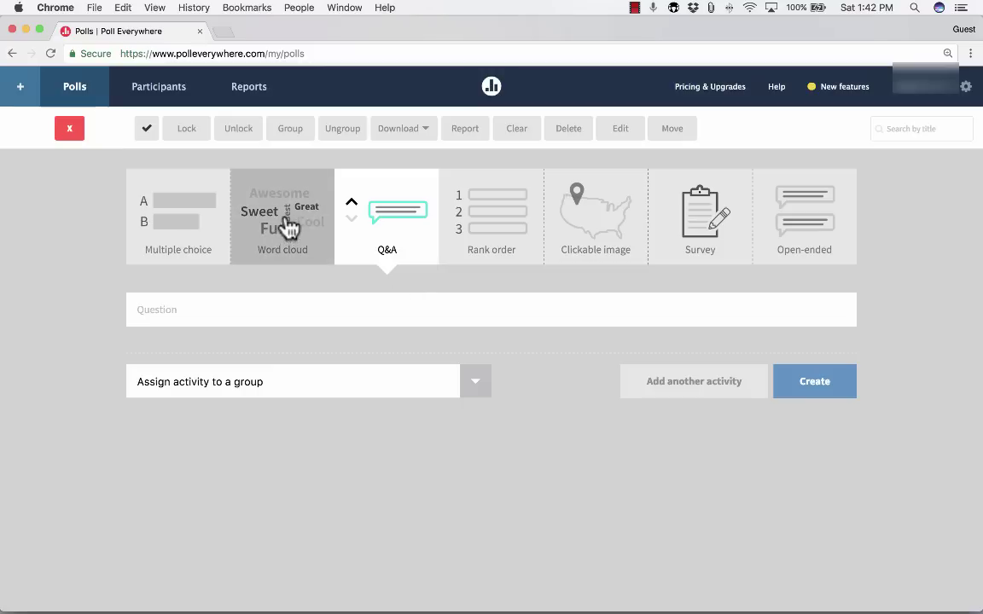
- Preview the Rank order type with its question and answer fields, and try reordering the blank options
click(476, 245)
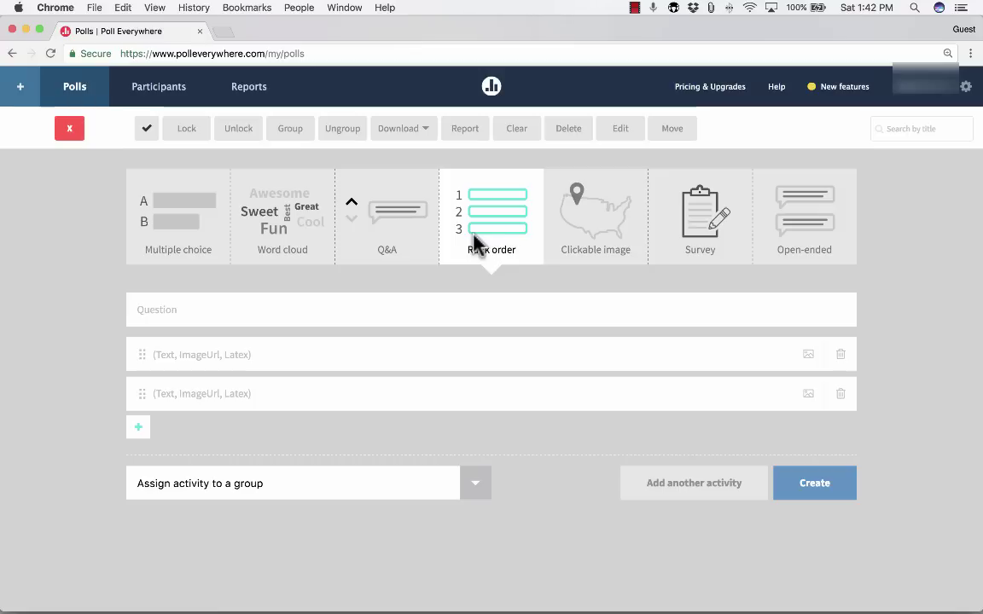
click(181, 307)
click(169, 348)
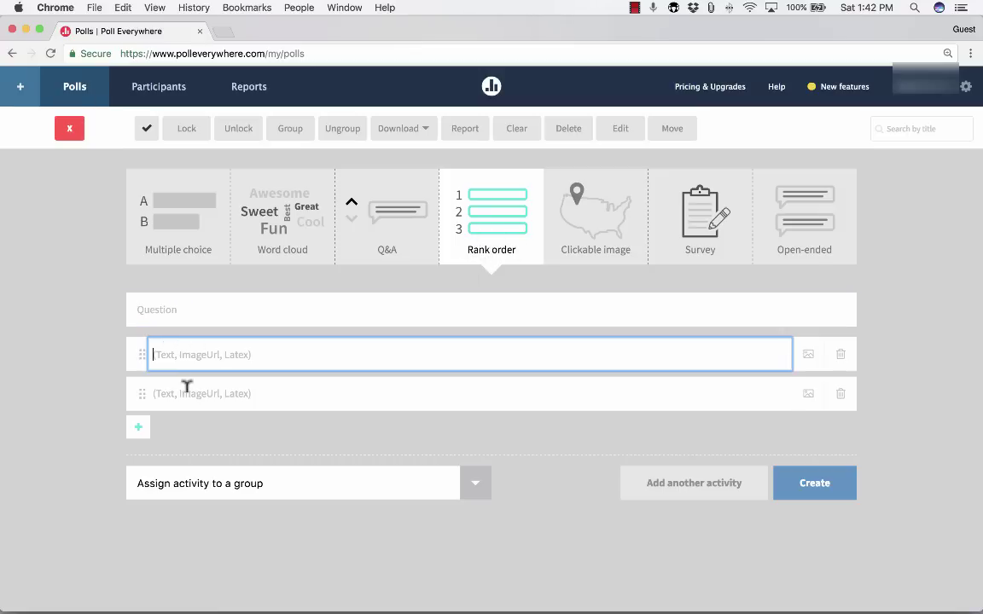
click(152, 394)
mouse_move(140, 353)
mouse_down()
mouse_move(136, 393)
mouse_move(141, 347)
mouse_up()
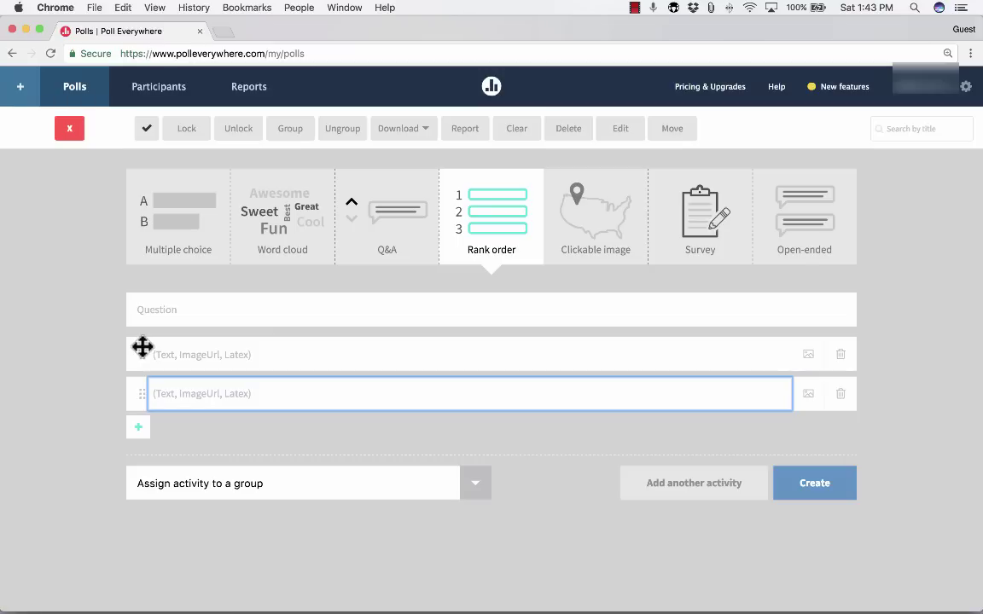
drag(143, 347, 142, 385)
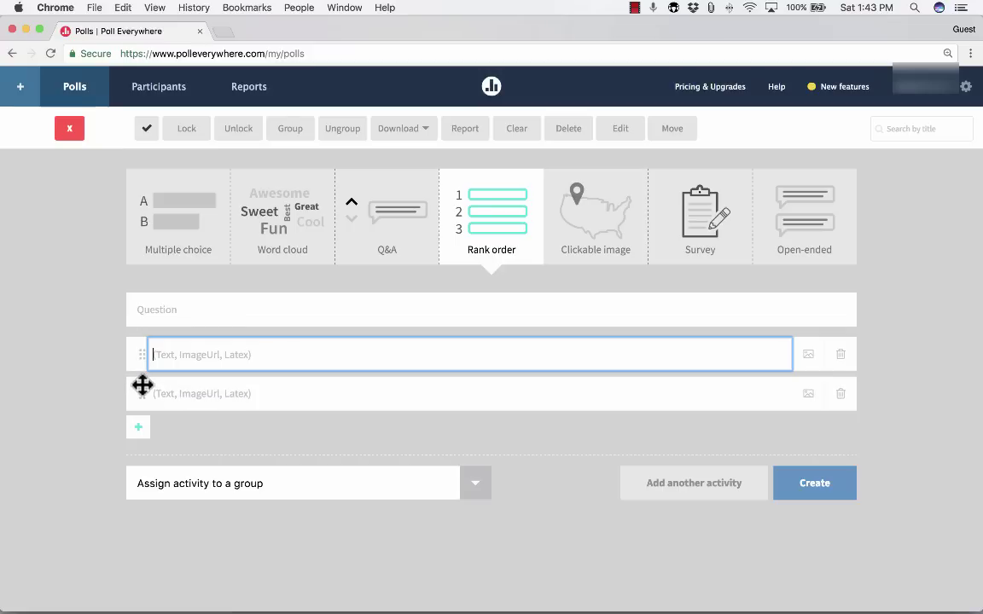
- Set the new activity's type to Clickable image and look through the available preset images
click(604, 248)
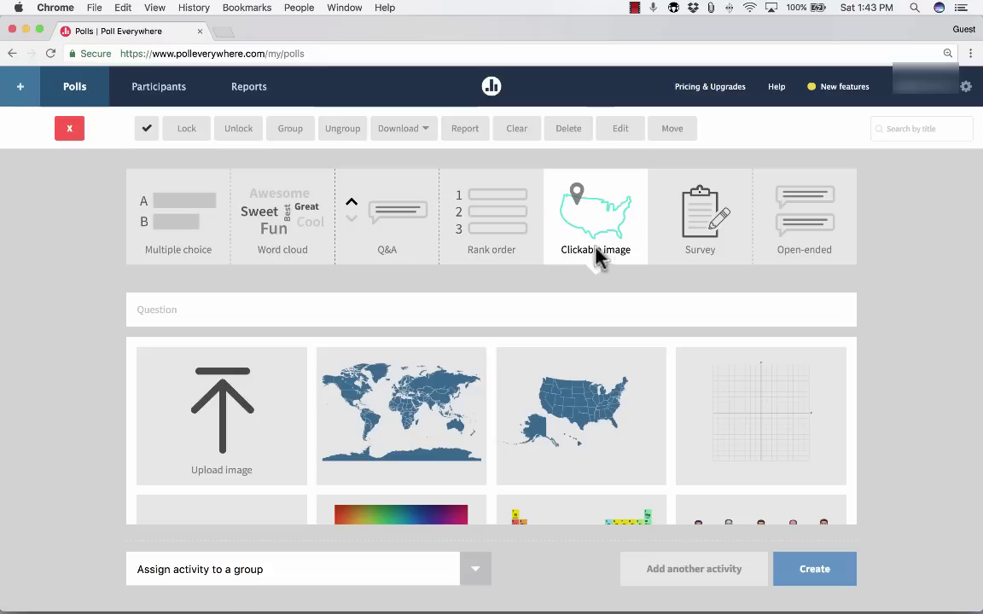
scroll(550, 412, down, 2)
scroll(550, 401, up, 2)
click(175, 309)
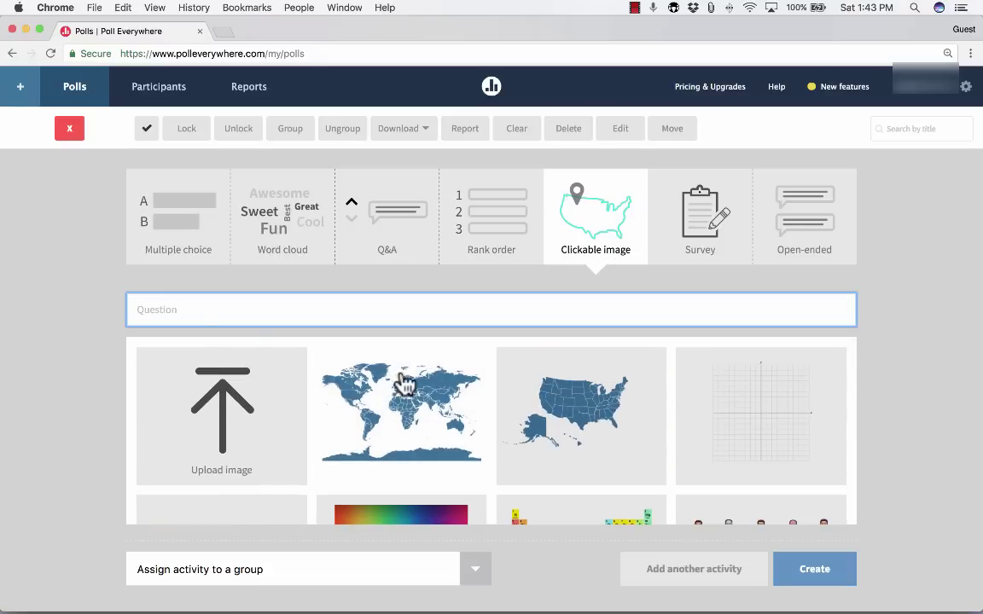
scroll(406, 388, down, 2)
scroll(403, 386, down, 1)
scroll(402, 386, up, 2)
scroll(403, 389, down, 3)
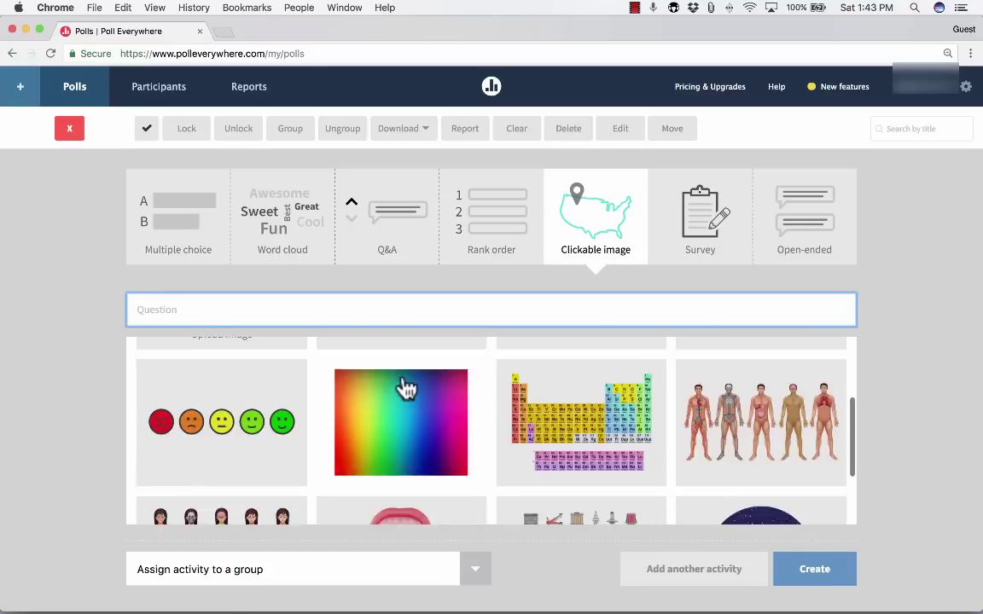
scroll(406, 388, up, 3)
scroll(403, 388, down, 5)
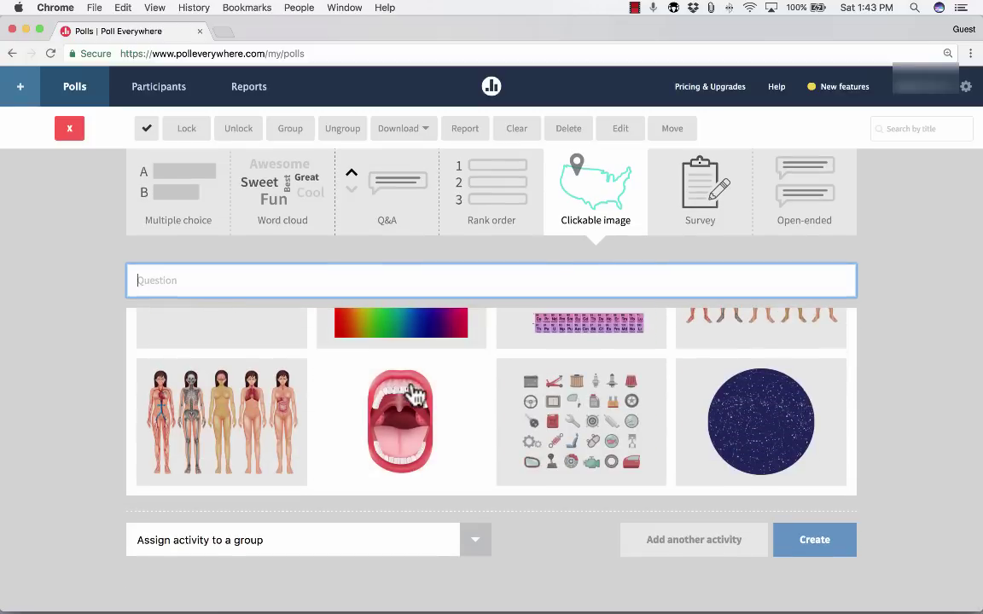
scroll(448, 399, up, 5)
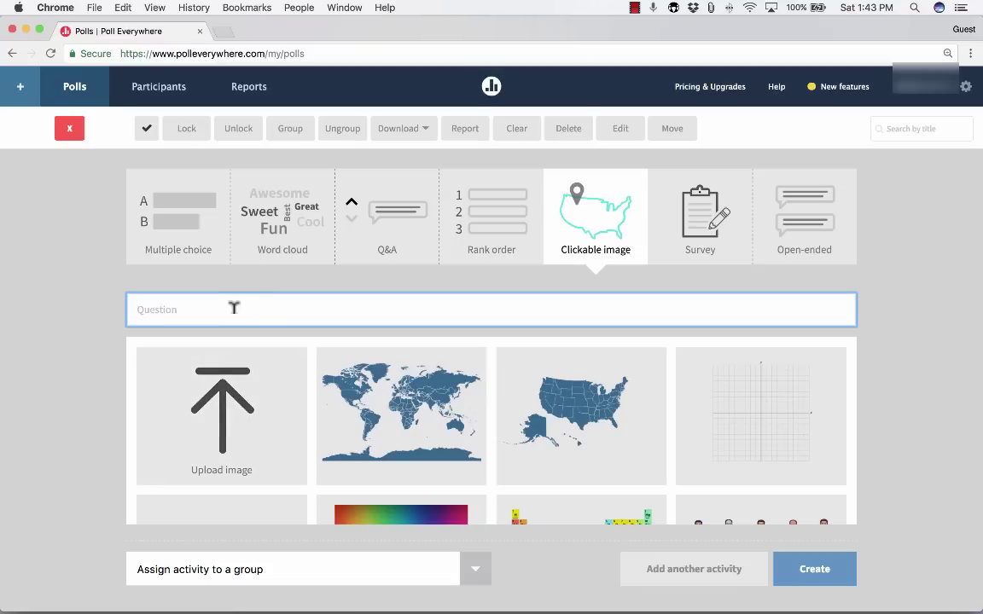
- Enter the question "Where is Washington state?" and choose the United States map as its image
text(Where is Washin)
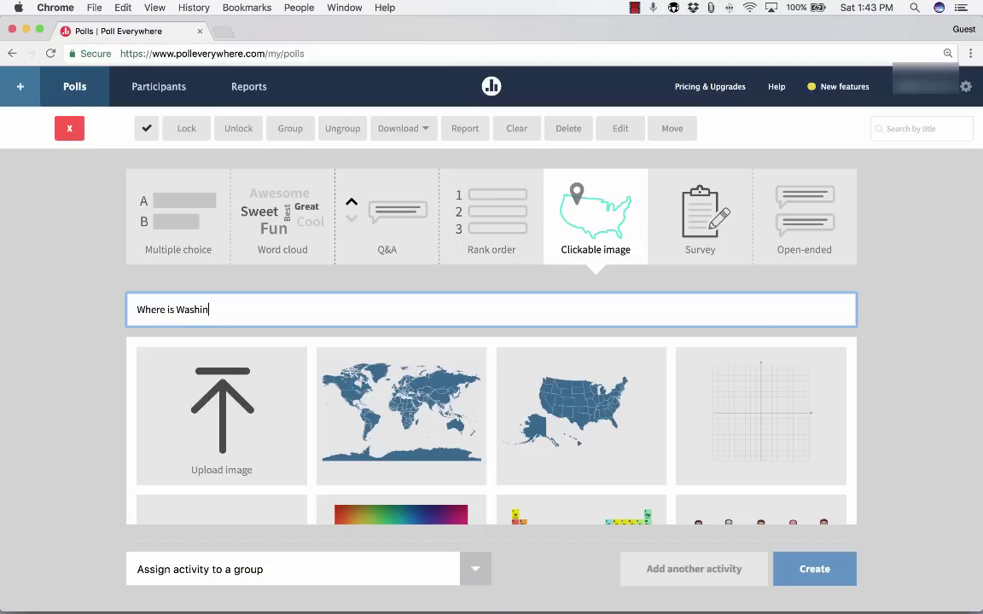
text(gton state?)
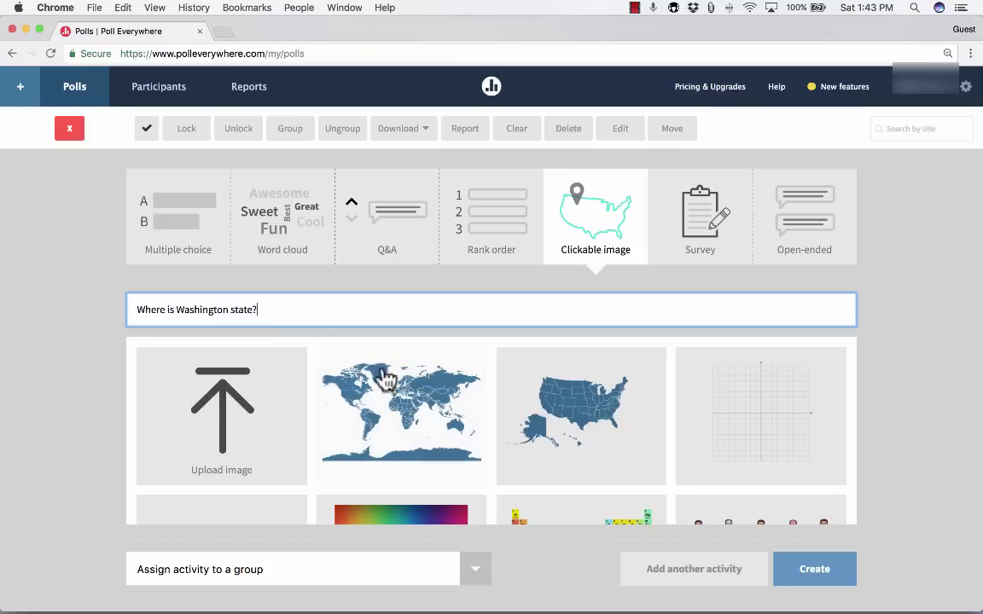
click(574, 416)
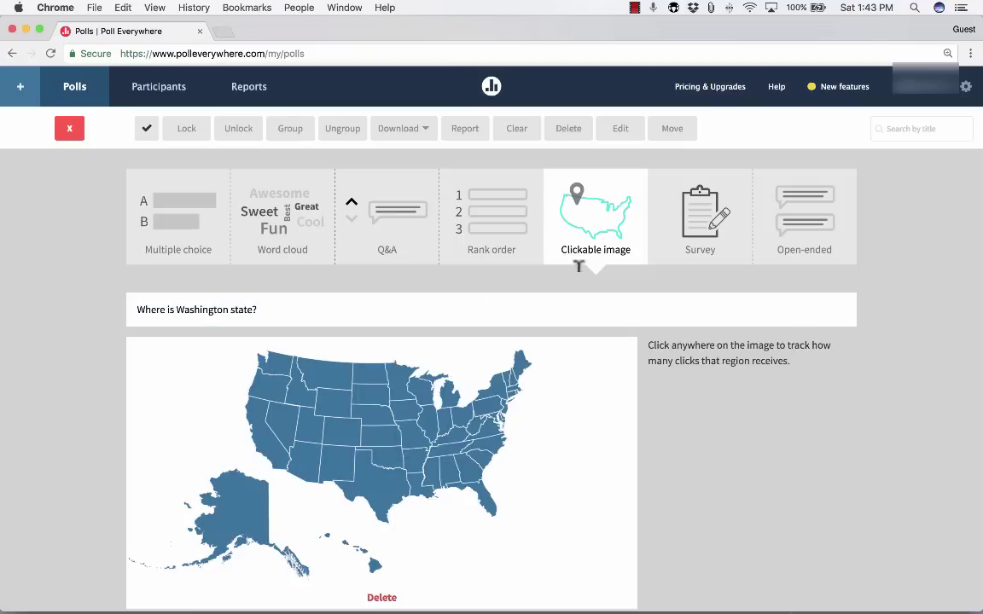
- Add two clickable regions to the map, sizing A to cover Washington and placing B over the states directly south of it
scroll(559, 341, down, 3)
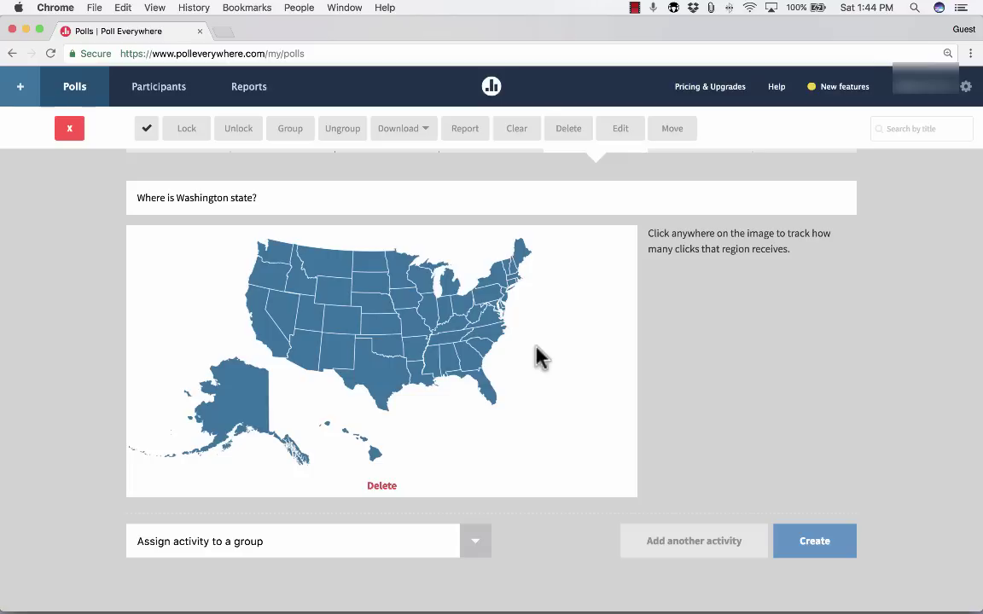
click(269, 259)
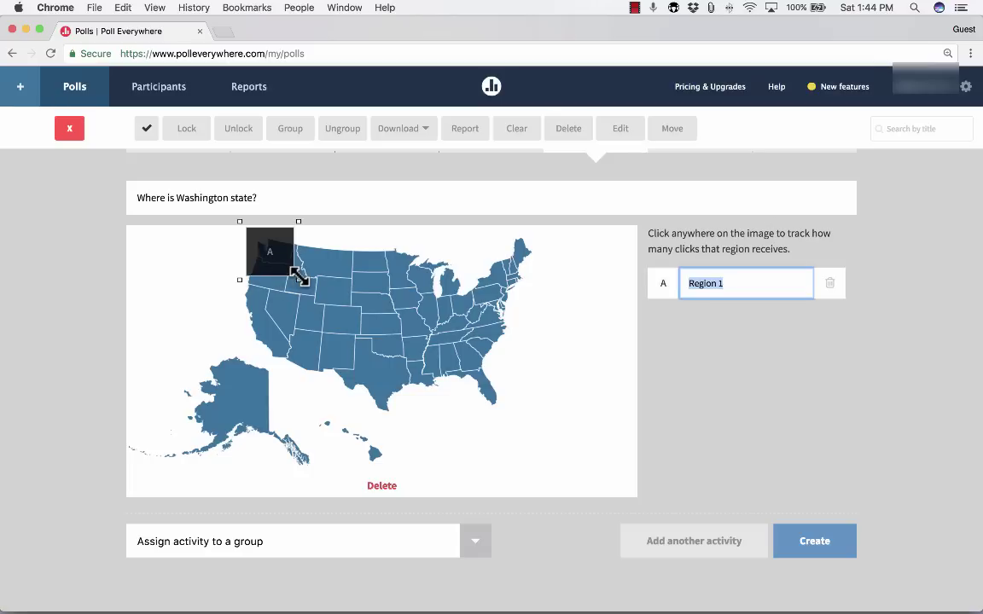
mouse_move(299, 276)
mouse_down()
mouse_move(285, 248)
mouse_move(294, 270)
mouse_up()
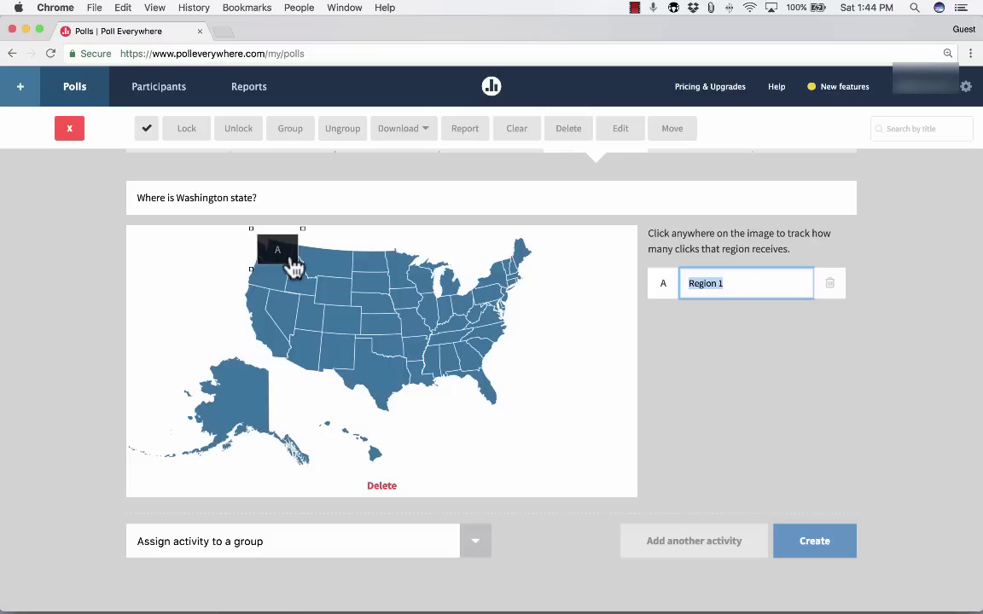
click(352, 245)
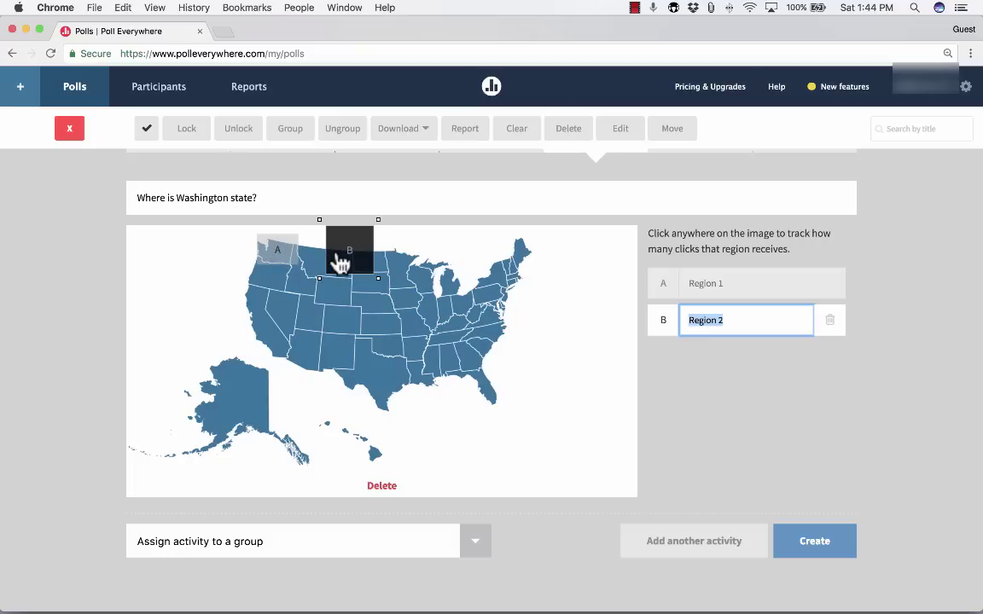
drag(343, 266, 309, 317)
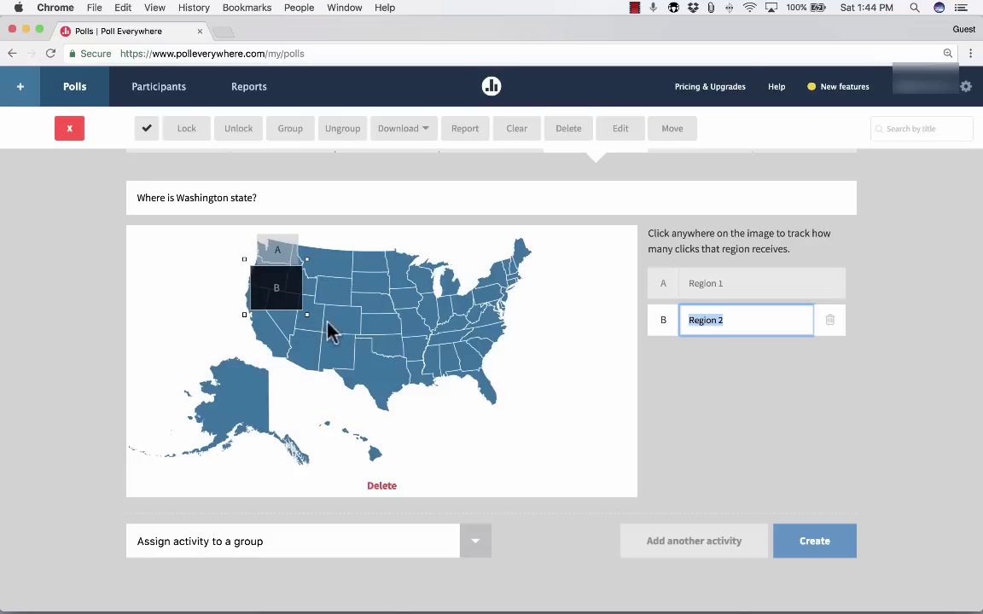
click(742, 358)
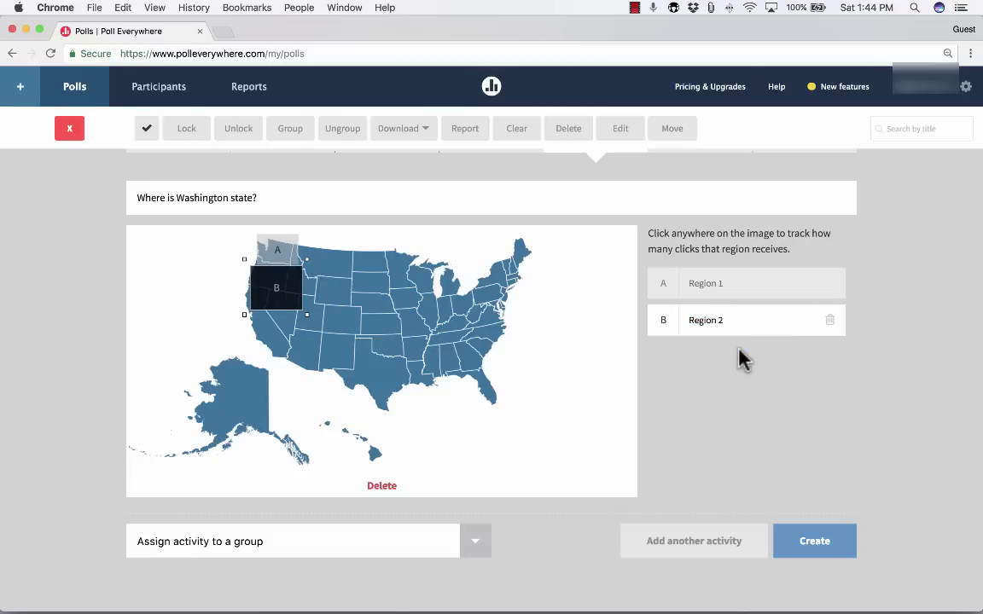
click(724, 282)
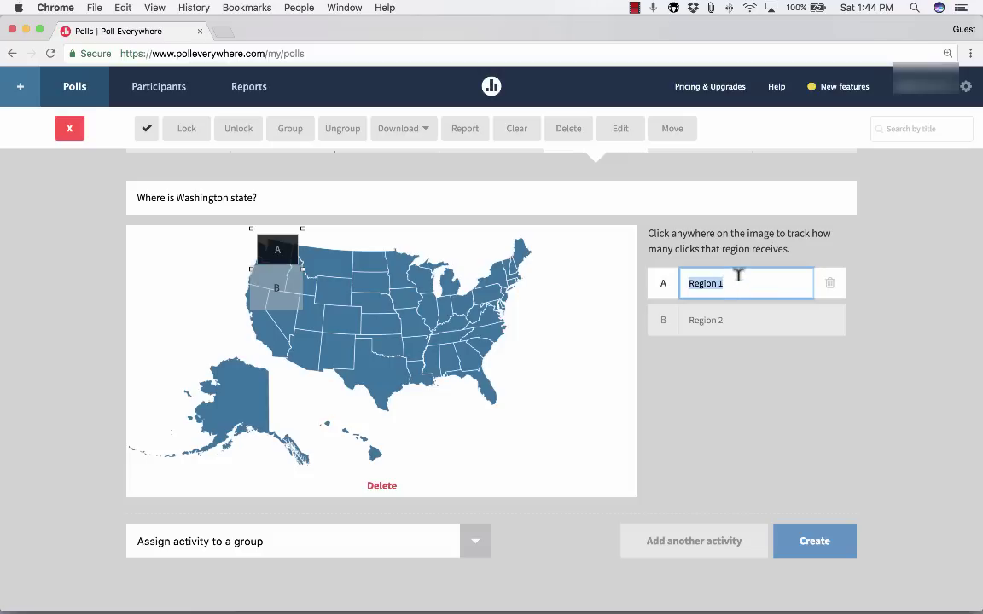
text(Correct)
key(BackSpace)
key(BackSpace)
key(BackSpace)
key(BackSpace)
key(BackSpace)
key(BackSpace)
key(BackSpace)
text(Re)
click(749, 375)
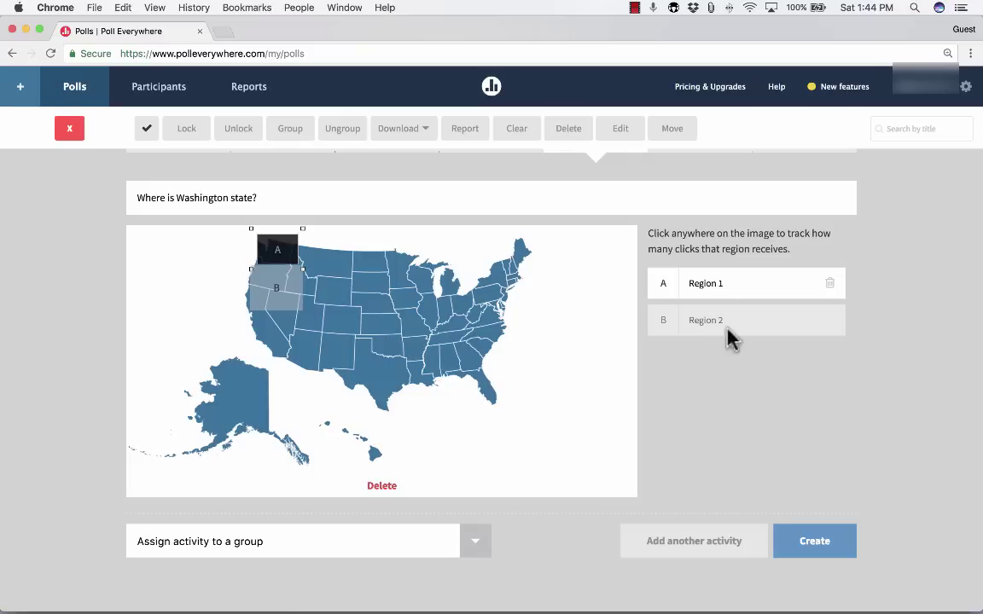
- Create the clickable image activity, open its test view and activate the poll for responses
click(819, 549)
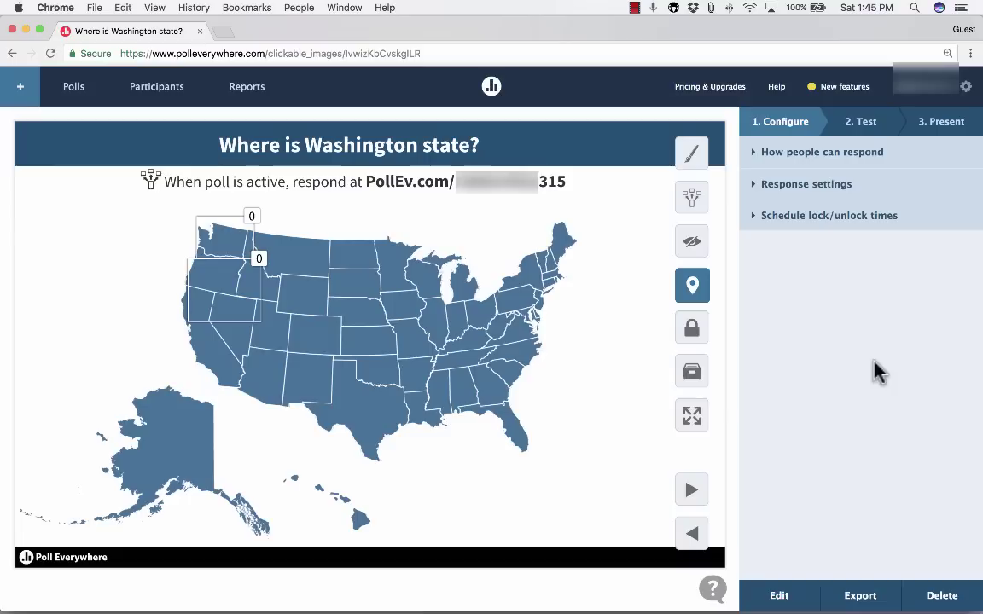
click(866, 128)
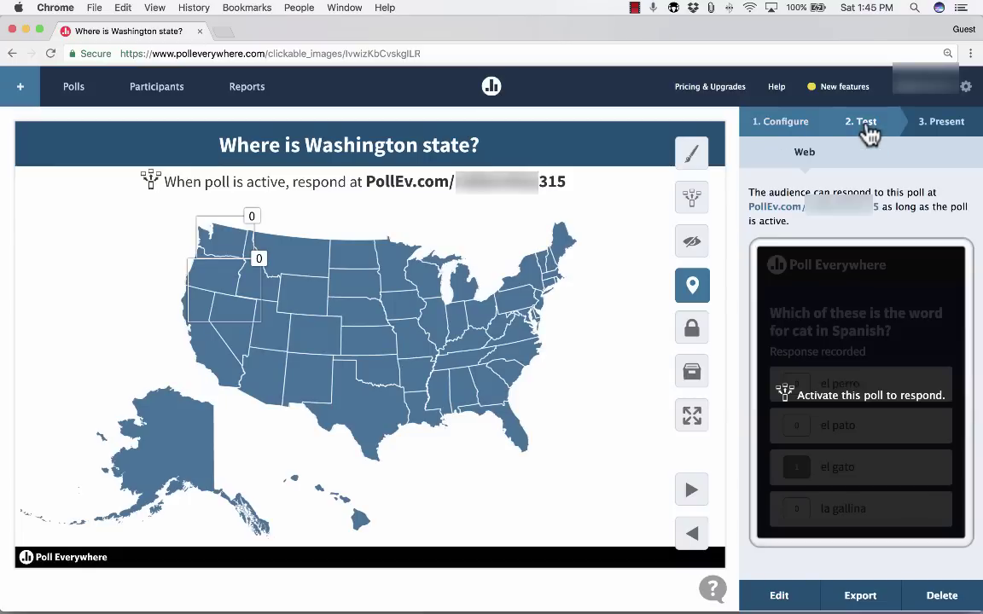
click(692, 201)
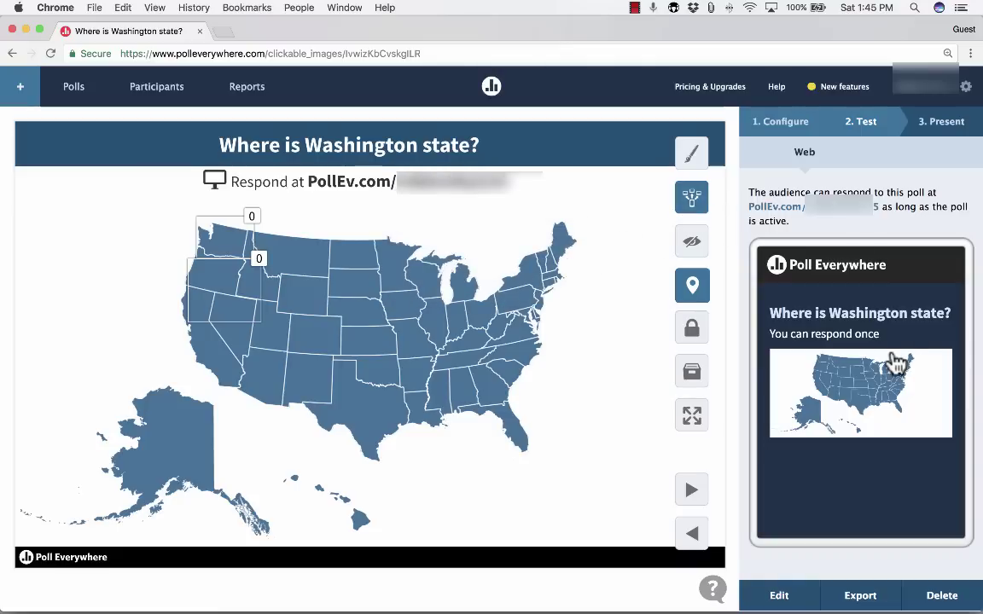
- Test the map poll by submitting responses on Washington, just south of it and in the central states, clearing a response between attempts
scroll(843, 393, down, 1)
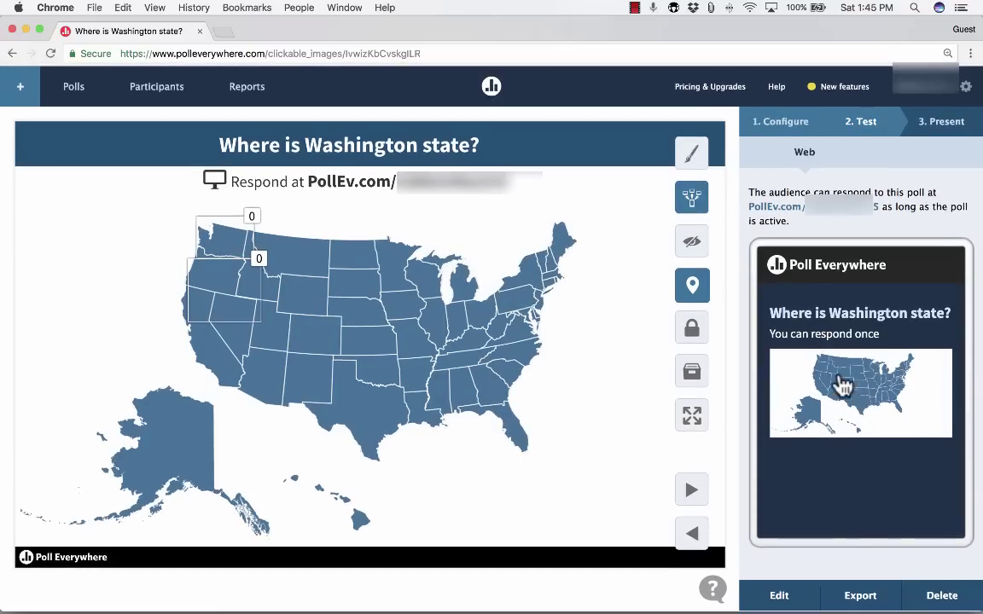
click(823, 358)
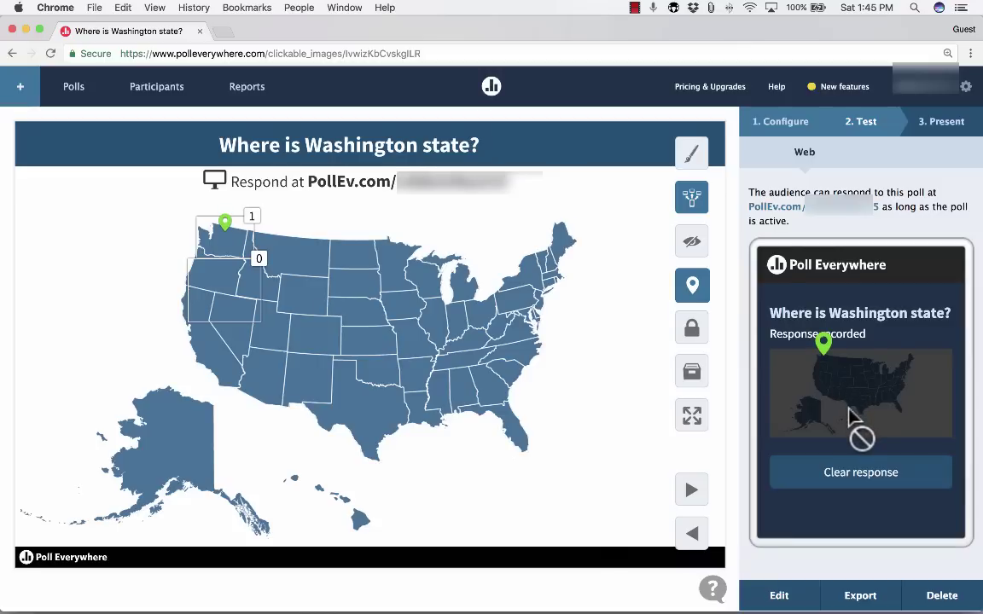
click(822, 362)
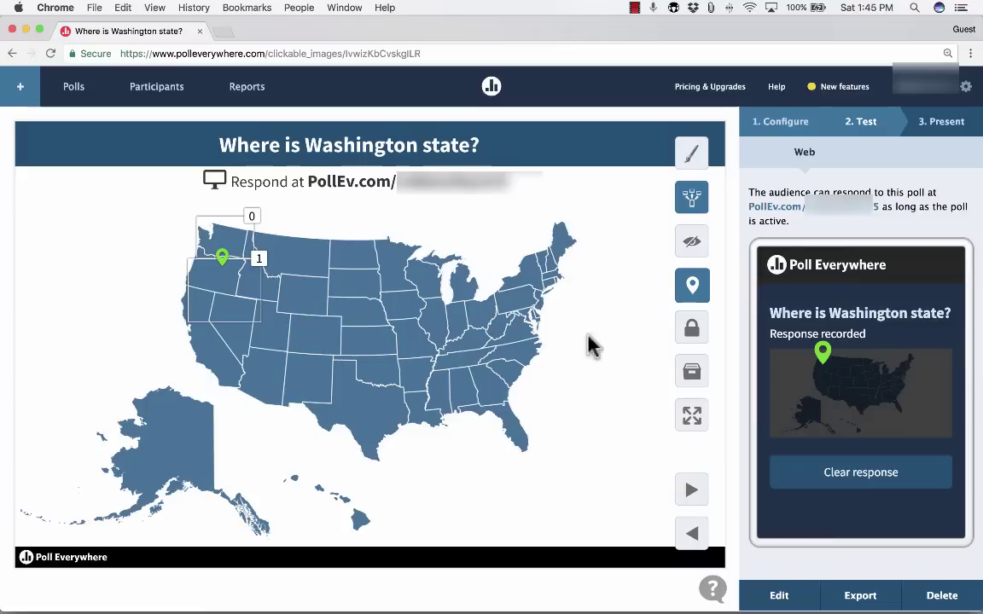
click(876, 378)
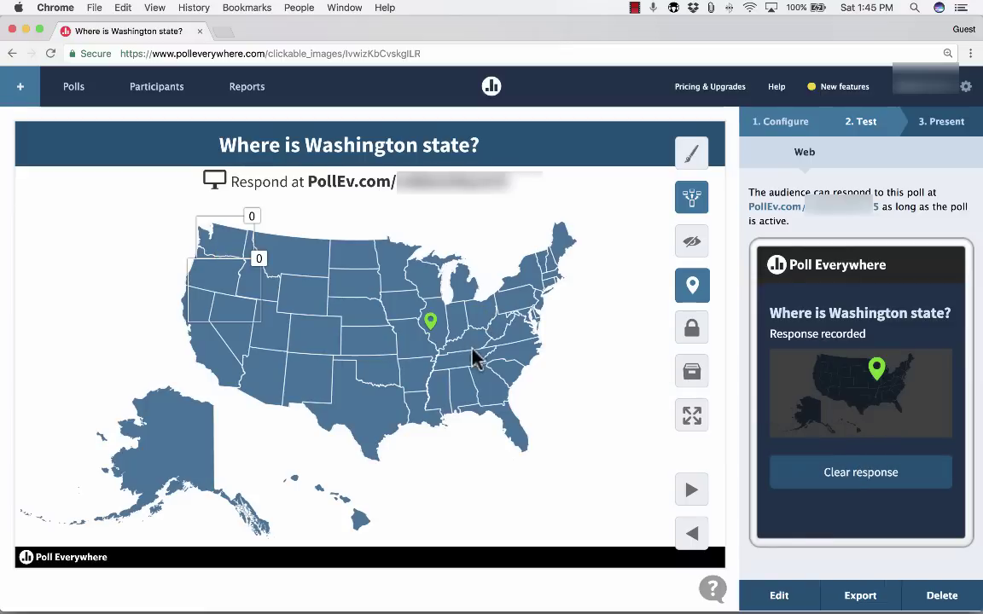
click(867, 483)
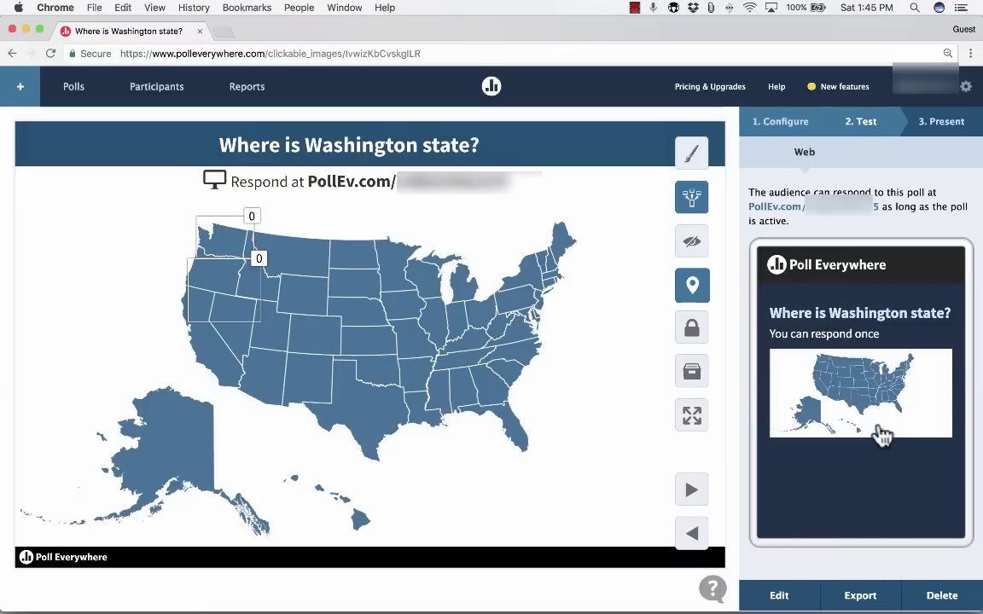
click(864, 393)
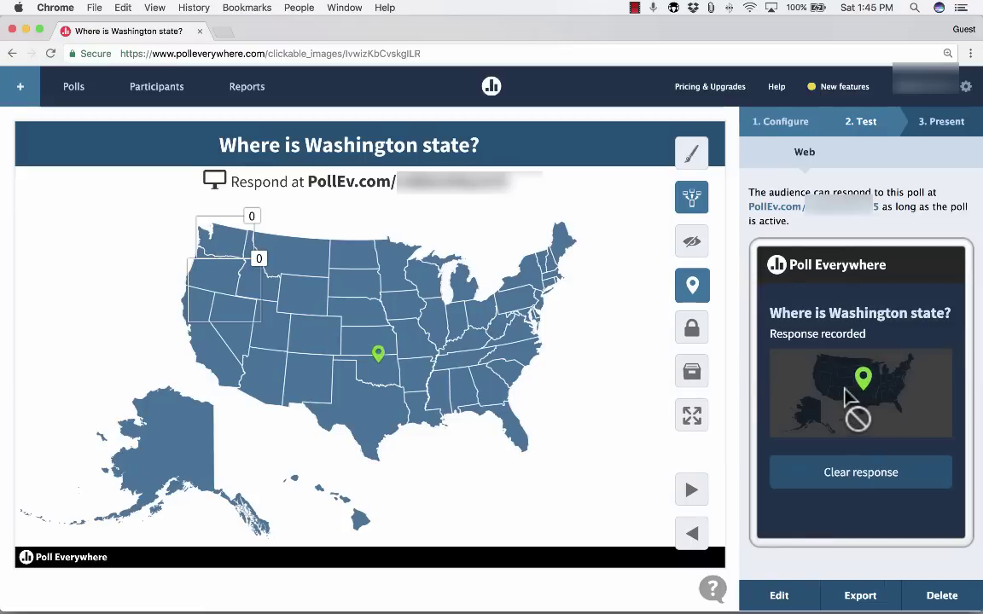
- Start another new activity from the polls list and preview the Survey and Open-ended types
click(73, 93)
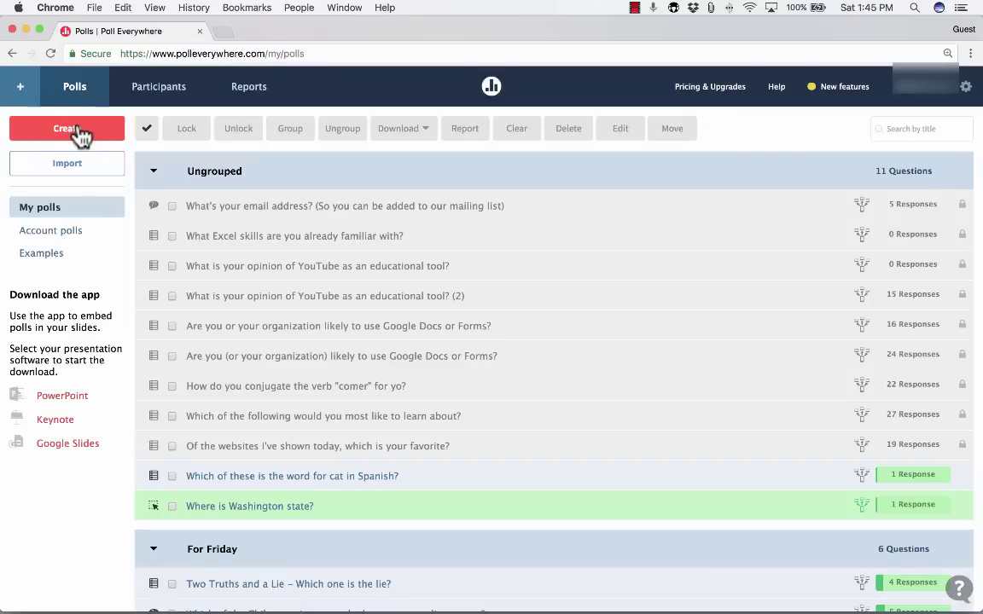
click(83, 136)
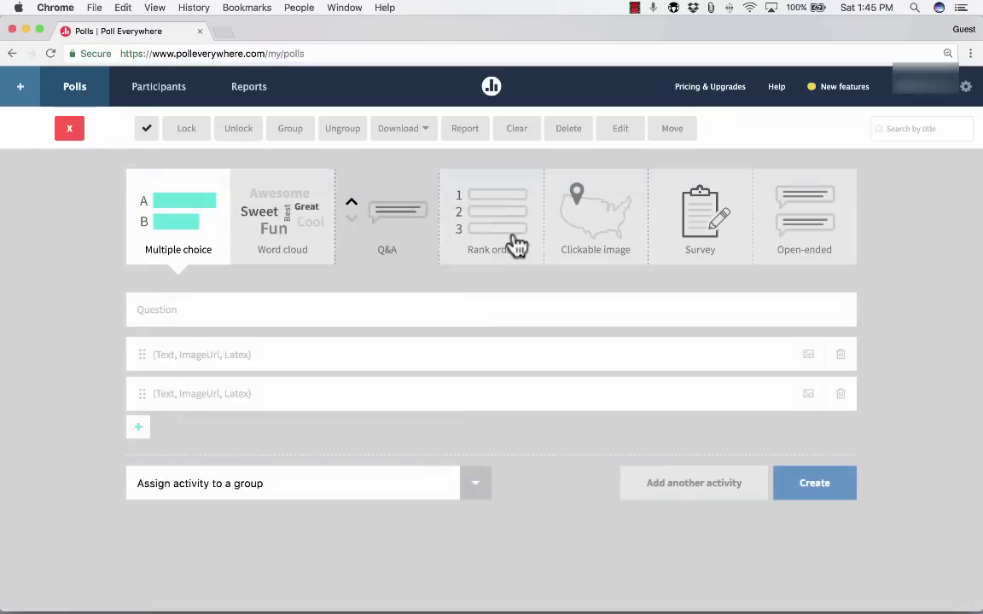
click(702, 259)
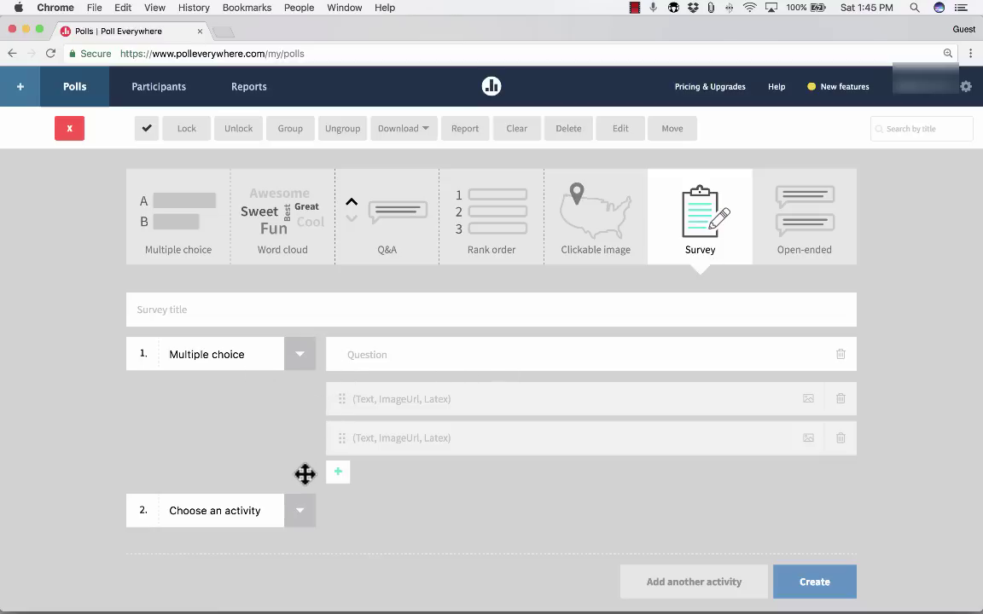
click(802, 256)
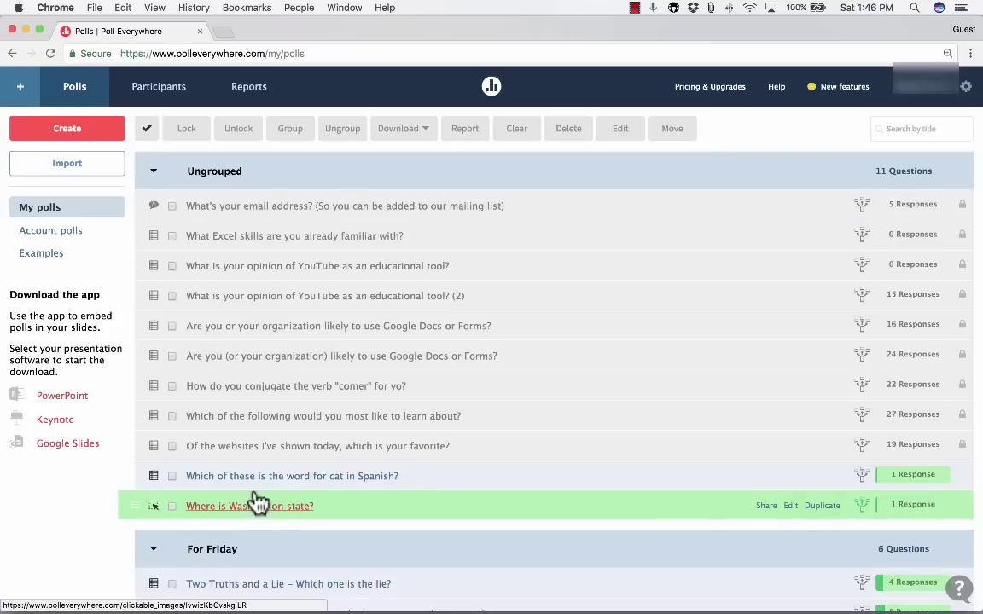
- Group the questions "Which of these is the word for cat in Spanish?" and "Where is Washington state?" together
scroll(272, 493, down, 5)
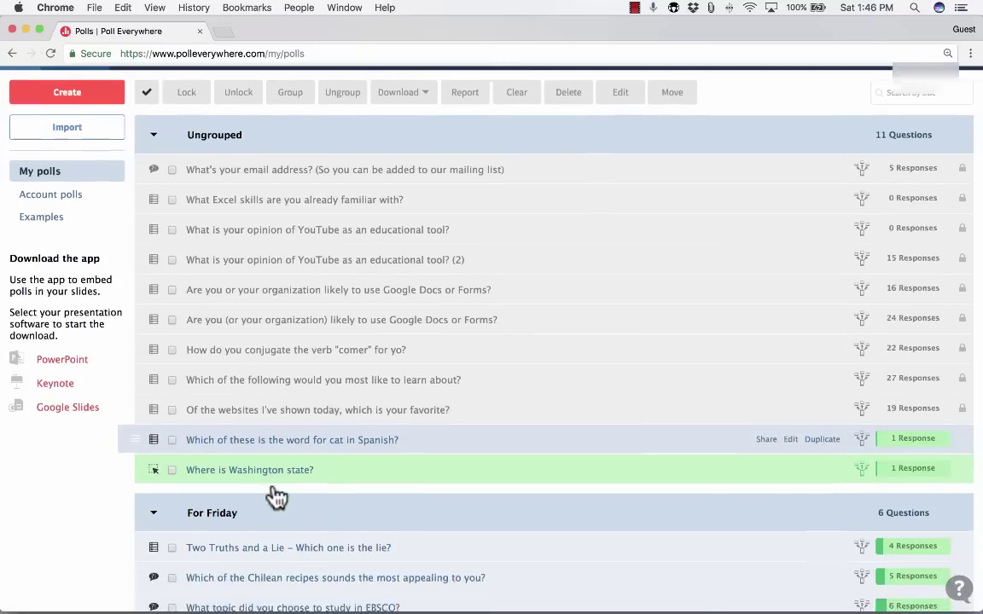
scroll(276, 496, up, 5)
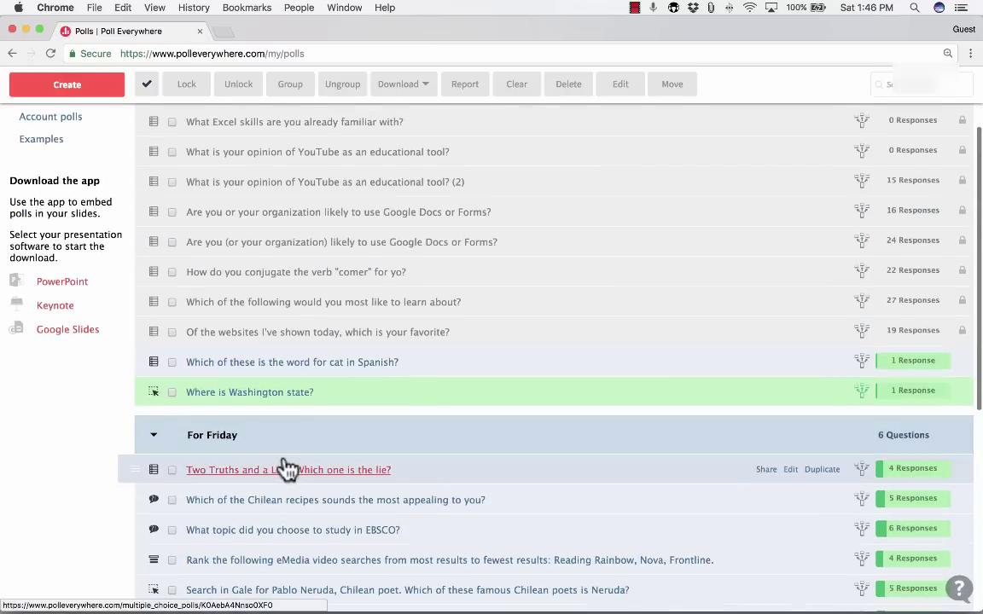
scroll(284, 464, up, 1)
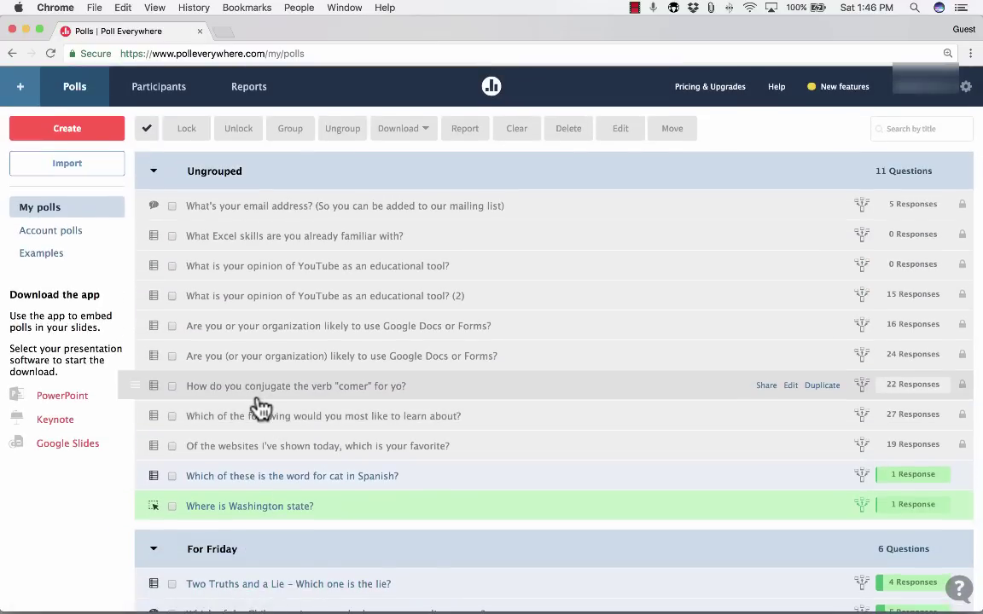
click(171, 476)
click(172, 506)
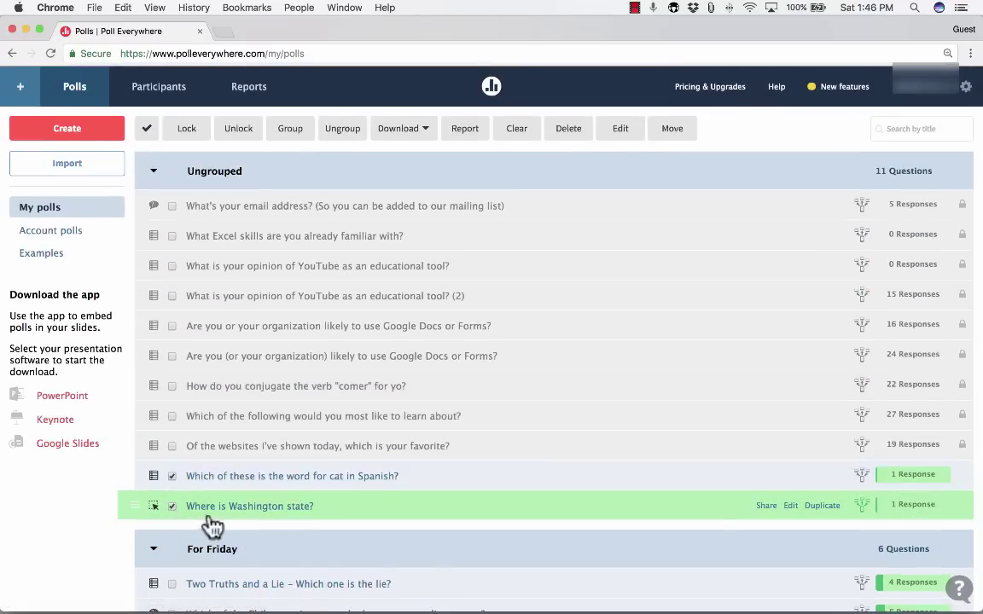
click(292, 135)
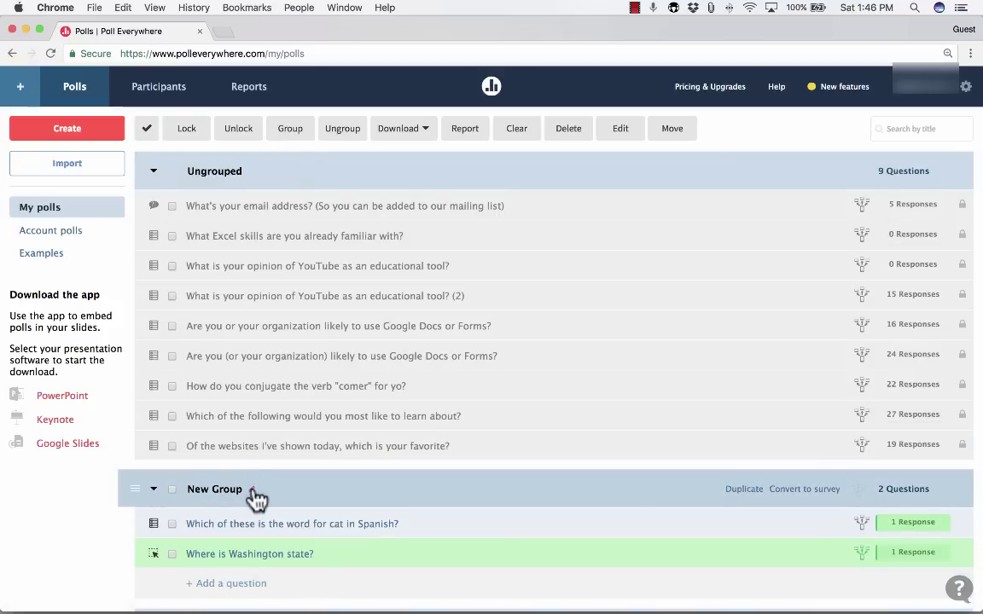
- Rename the new group of two questions "For Monday" and save the name
click(252, 490)
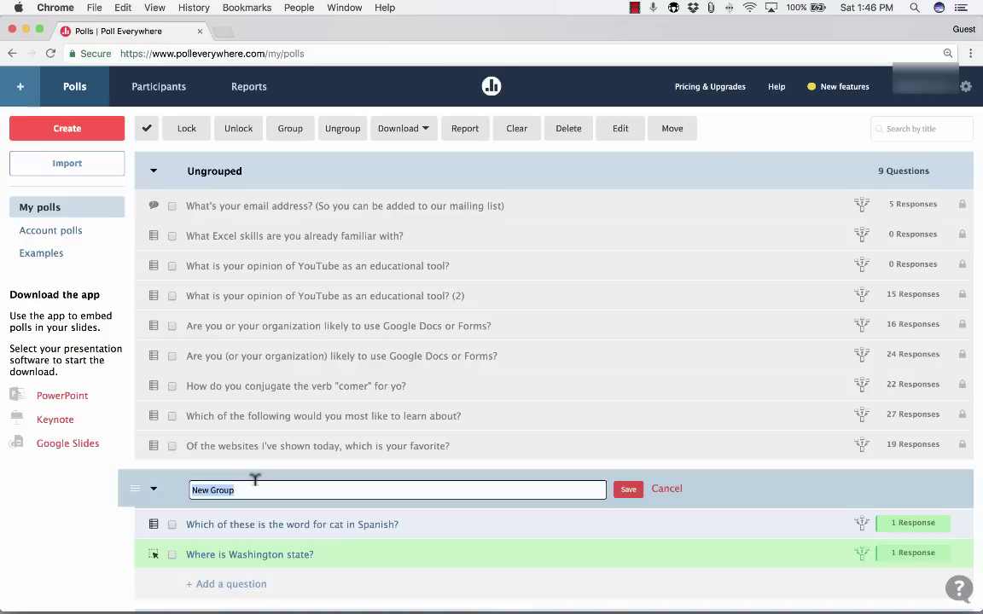
text(For Monday)
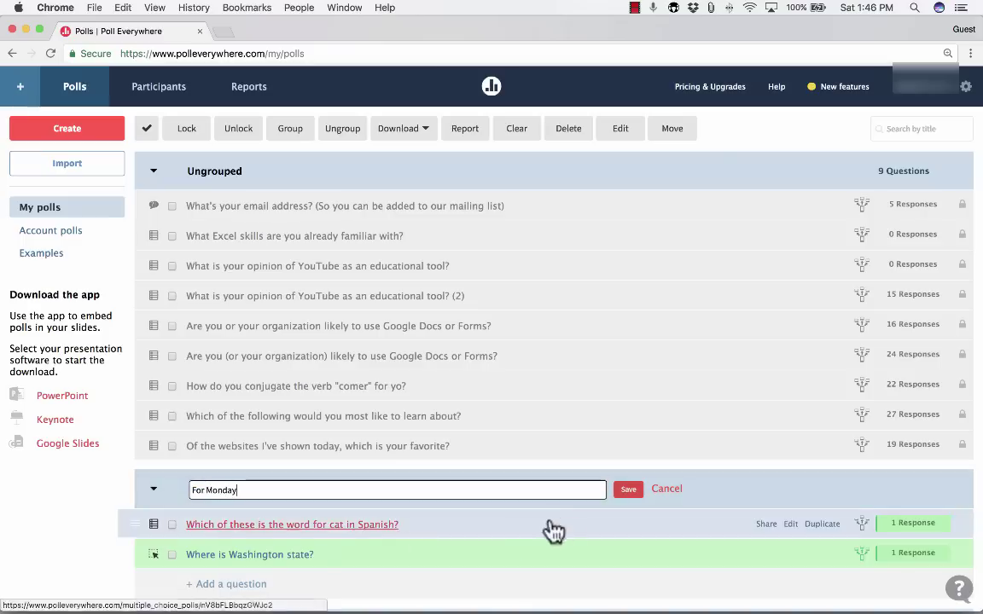
click(625, 490)
- Clear the results of both questions in the For Monday group, accepting the suggested archive name
scroll(682, 478, down, 2)
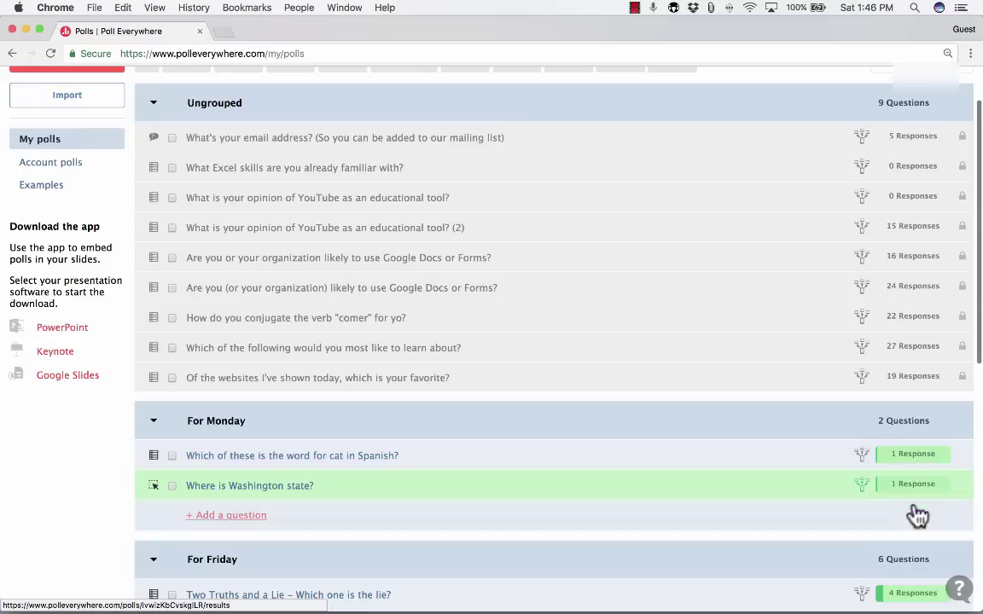
scroll(757, 483, up, 2)
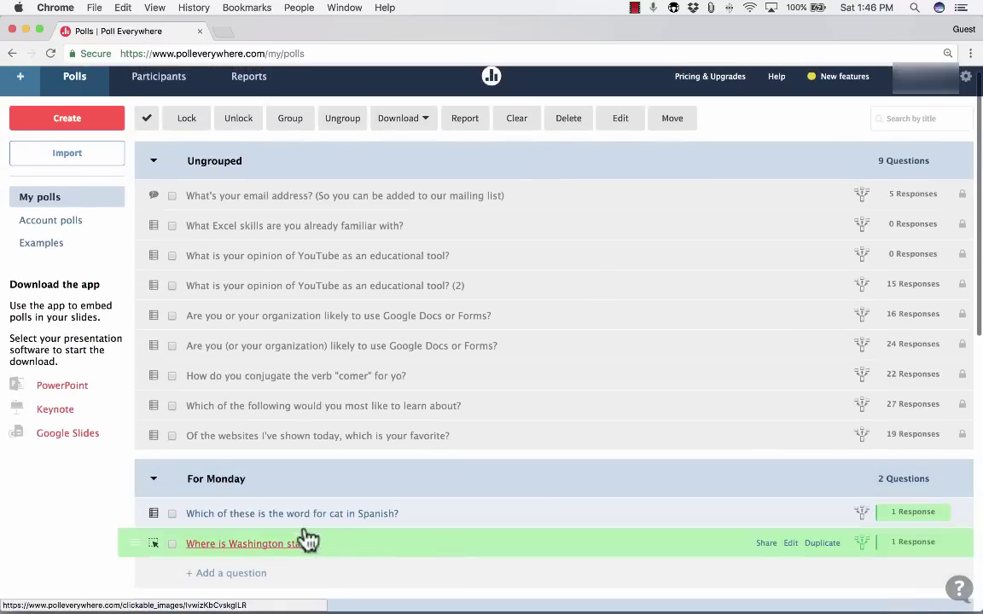
click(171, 479)
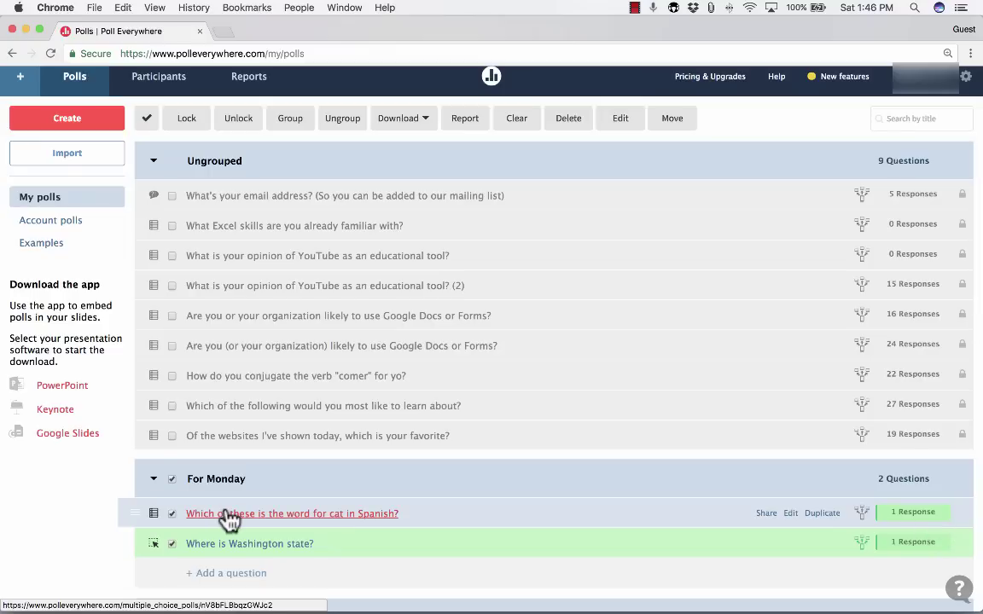
scroll(380, 346, up, 1)
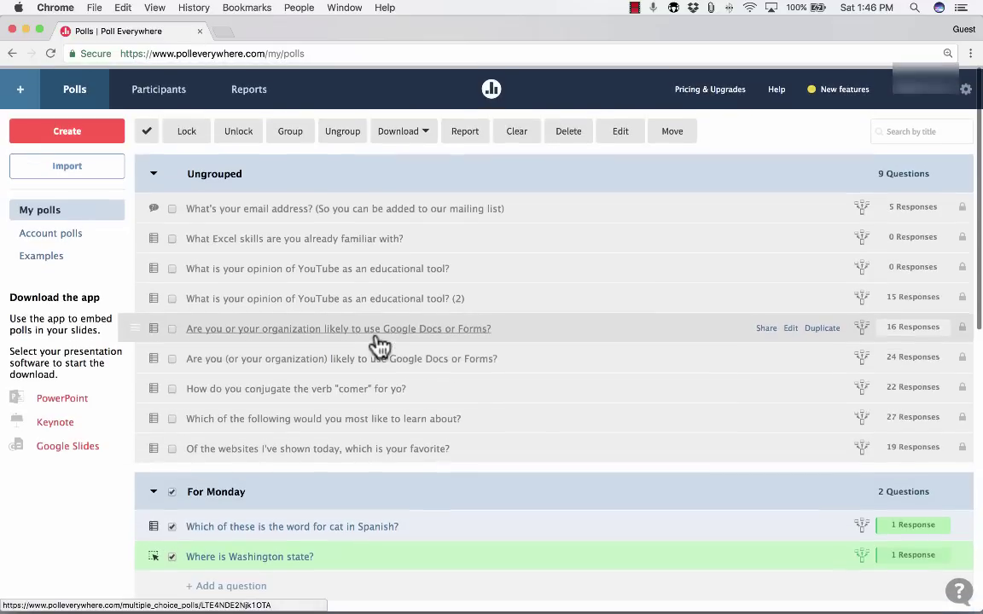
click(518, 133)
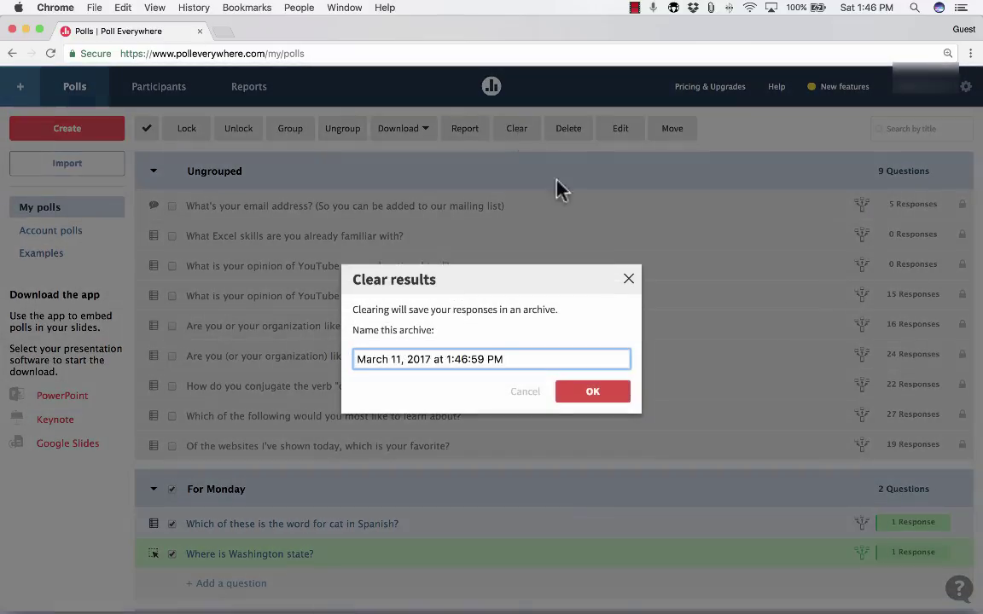
click(599, 396)
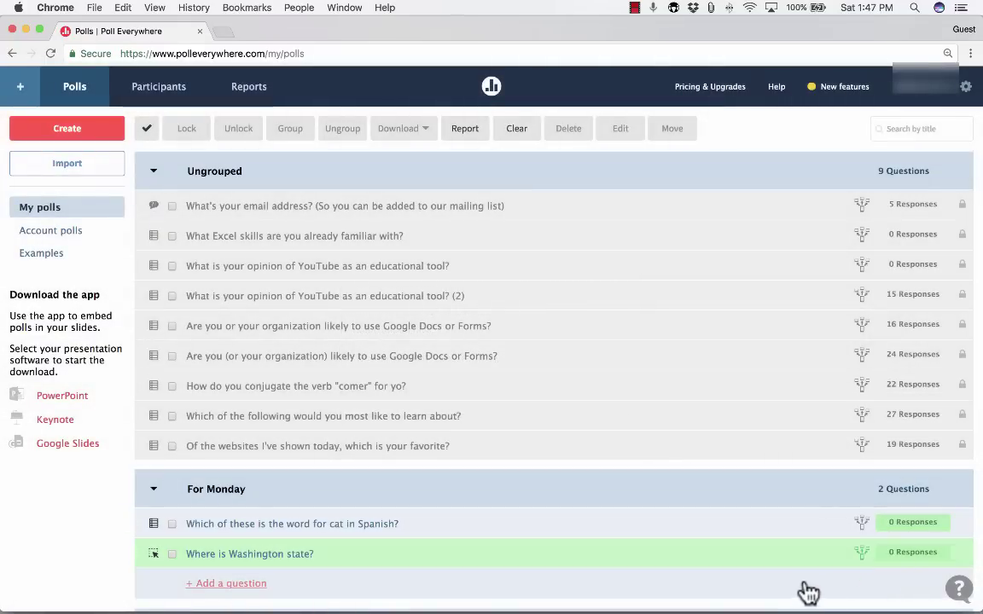
mouse_move(717, 506)
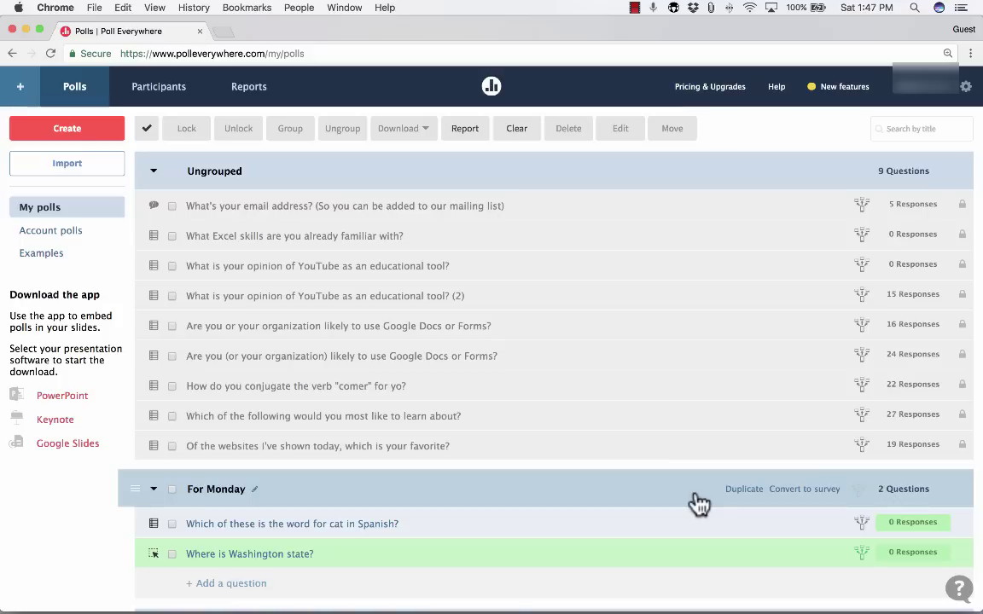